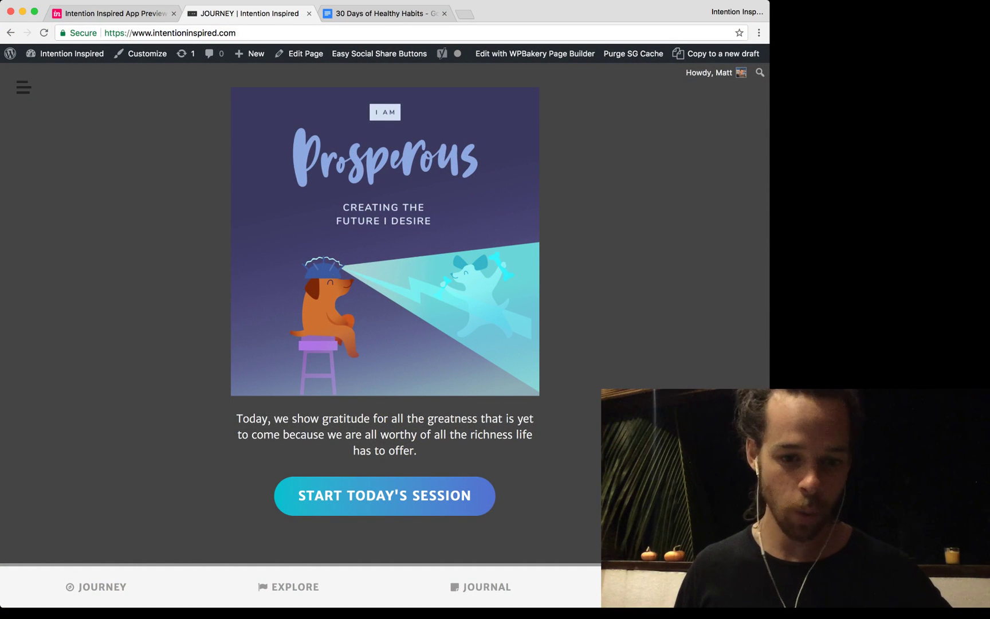
{"action": "scroll", "coordinate": [384, 310], "scroll_direction": "down", "scroll_amount": 1}
{"action": "scroll", "coordinate": [384, 310], "scroll_direction": "down", "scroll_amount": 5}
{"action": "scroll", "coordinate": [384, 310], "scroll_direction": "up", "scroll_amount": 5}
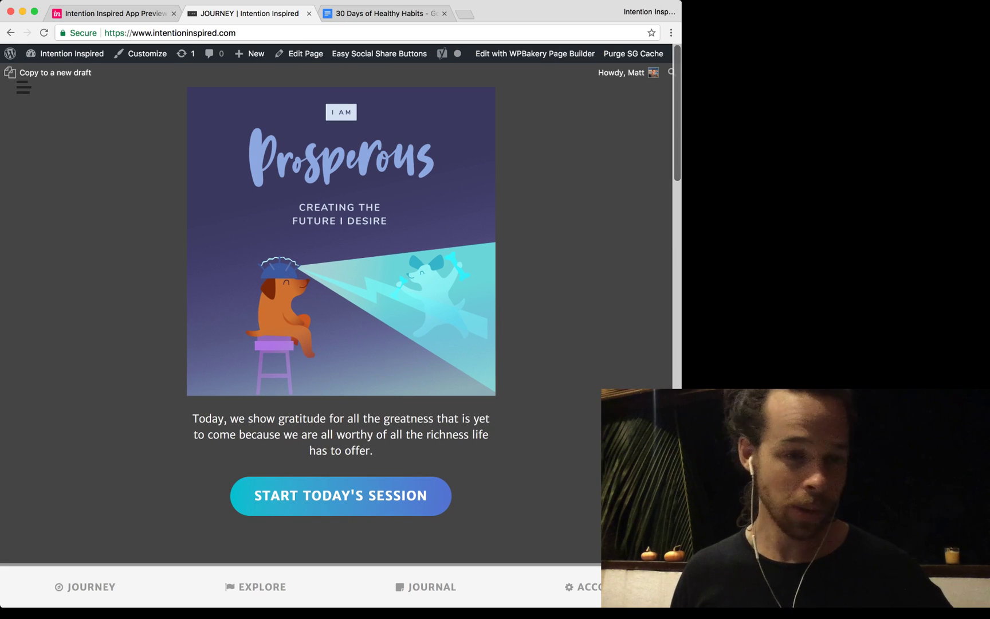
Step: Switch to the 'Intention Inspired App Preview' browser tab
{"action": "left_click", "coordinate": [111, 13]}
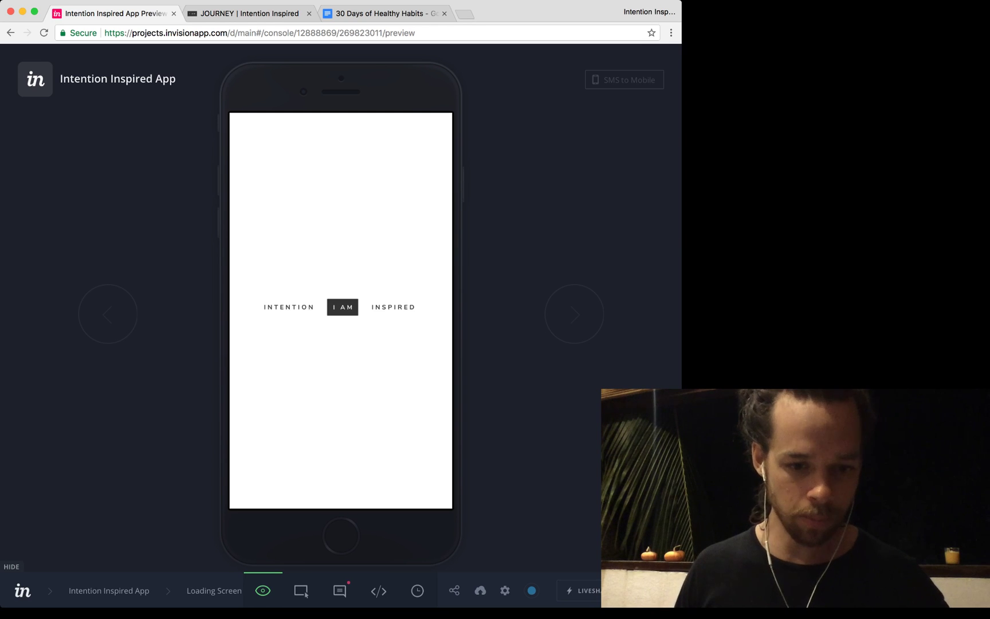
Step: Advance the prototype to the Day 8 Prosperous session, comparing it with the live website twice
{"action": "key", "text": "Right"}
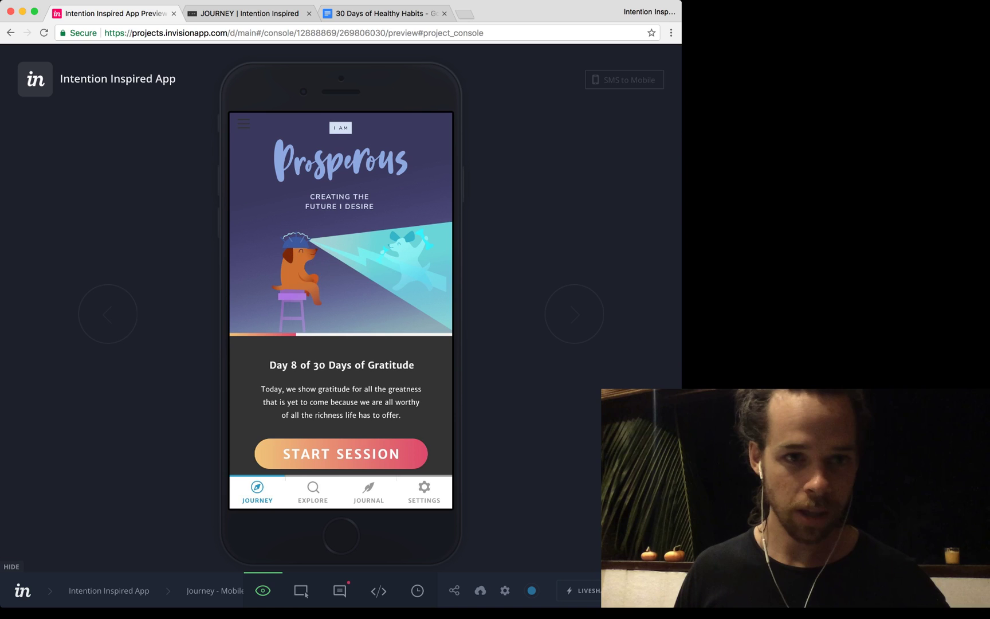
{"action": "key", "text": "ctrl+Tab"}
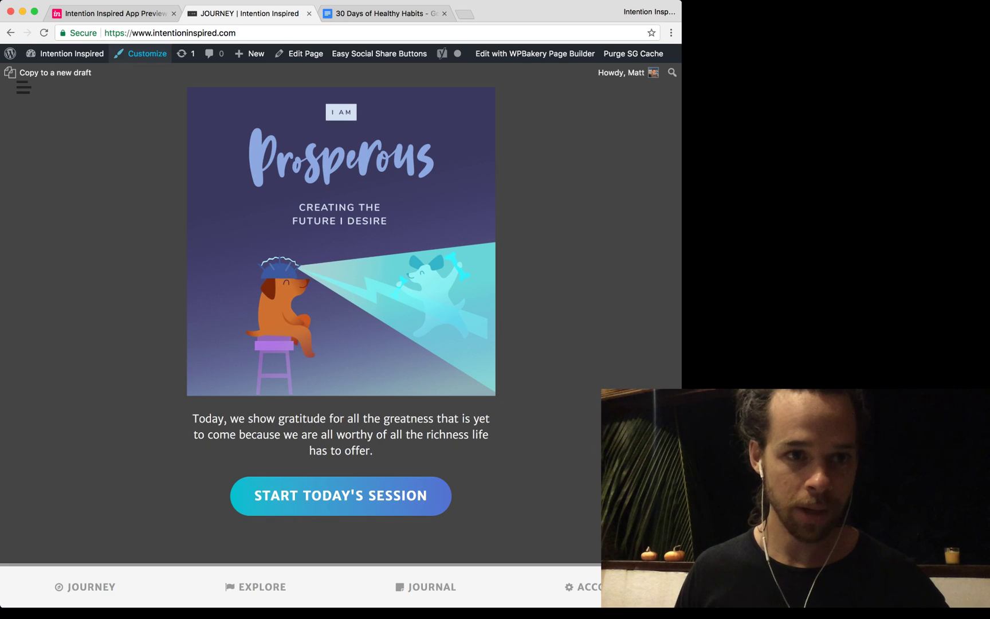
{"action": "key", "text": "ctrl+shift+Tab"}
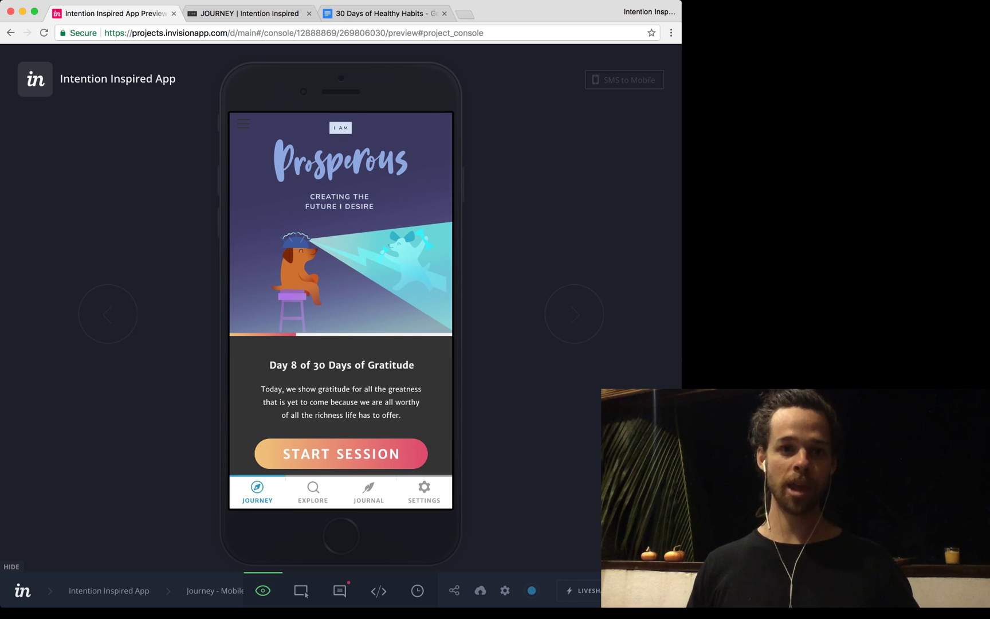
{"action": "key", "text": "ctrl+Tab"}
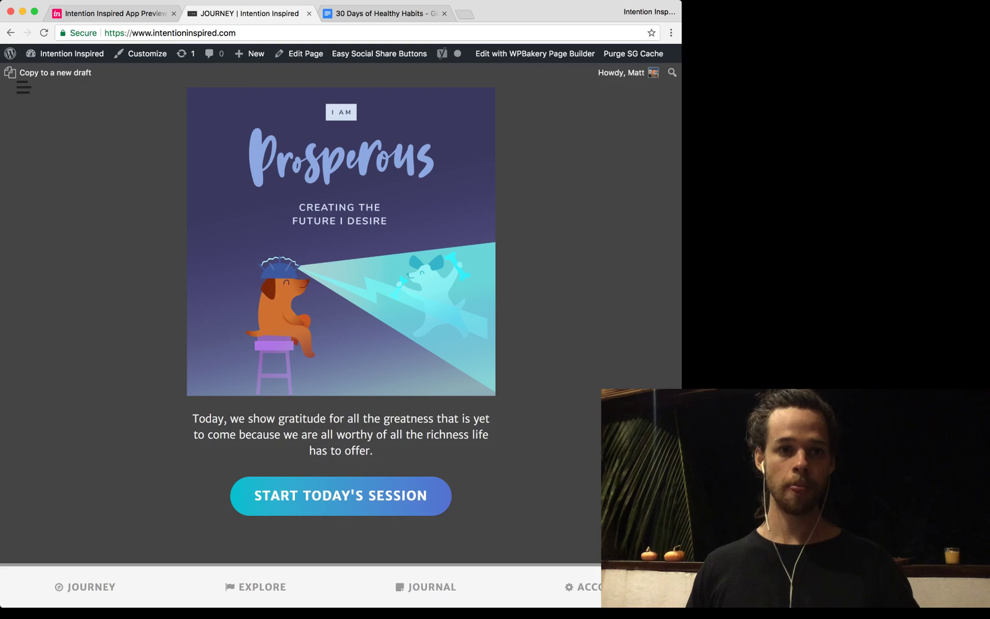
{"action": "key", "text": "ctrl+shift+Tab"}
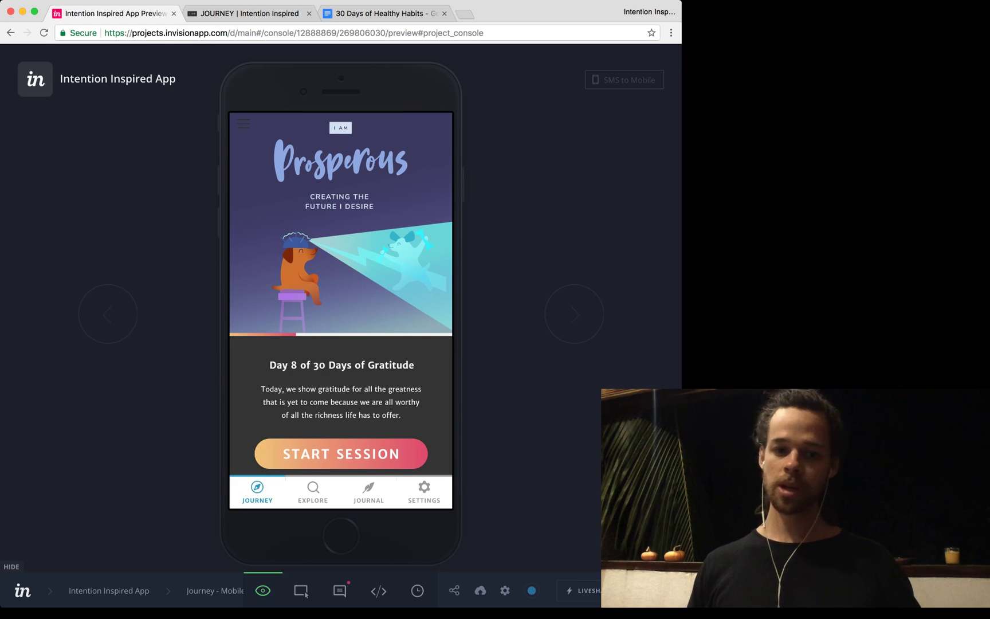
{"action": "key", "text": "Right"}
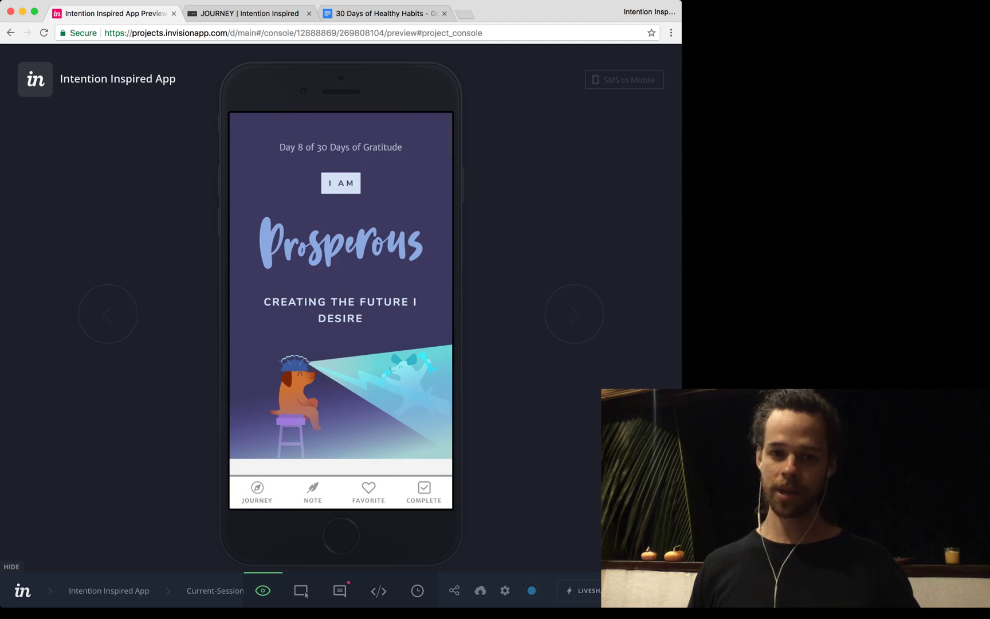
{"action": "scroll", "coordinate": [340, 310], "scroll_direction": "down", "scroll_amount": 10}
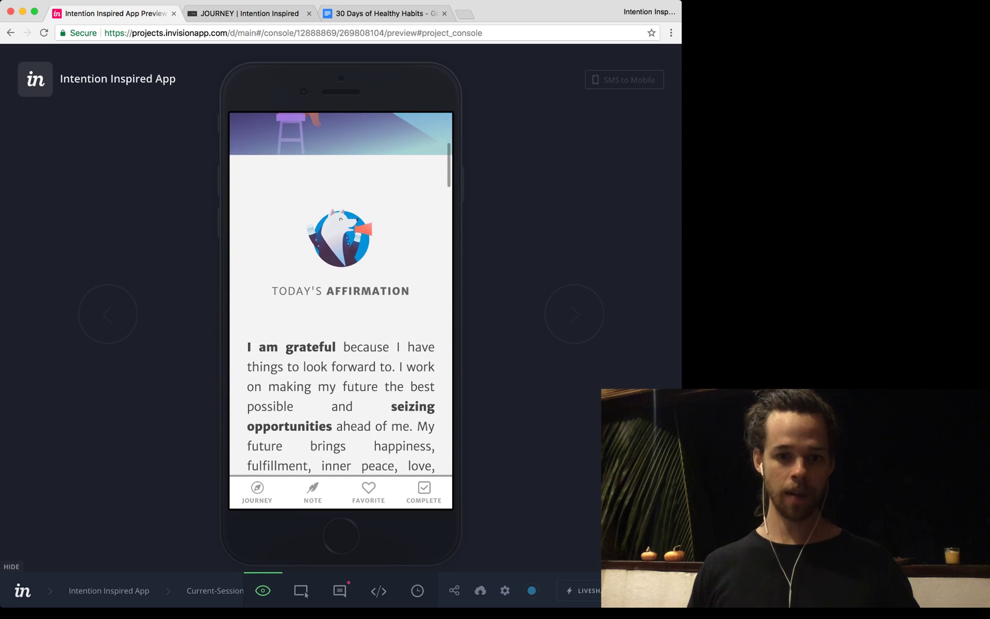
{"action": "scroll", "coordinate": [340, 309], "scroll_direction": "down", "scroll_amount": 5}
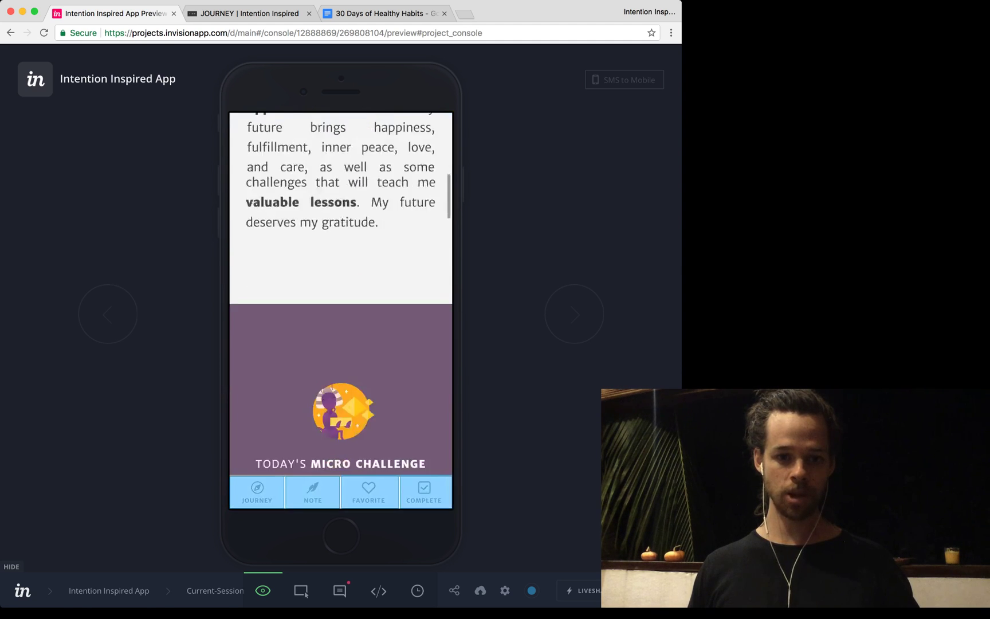
{"action": "scroll", "coordinate": [341, 310], "scroll_direction": "down", "scroll_amount": 5}
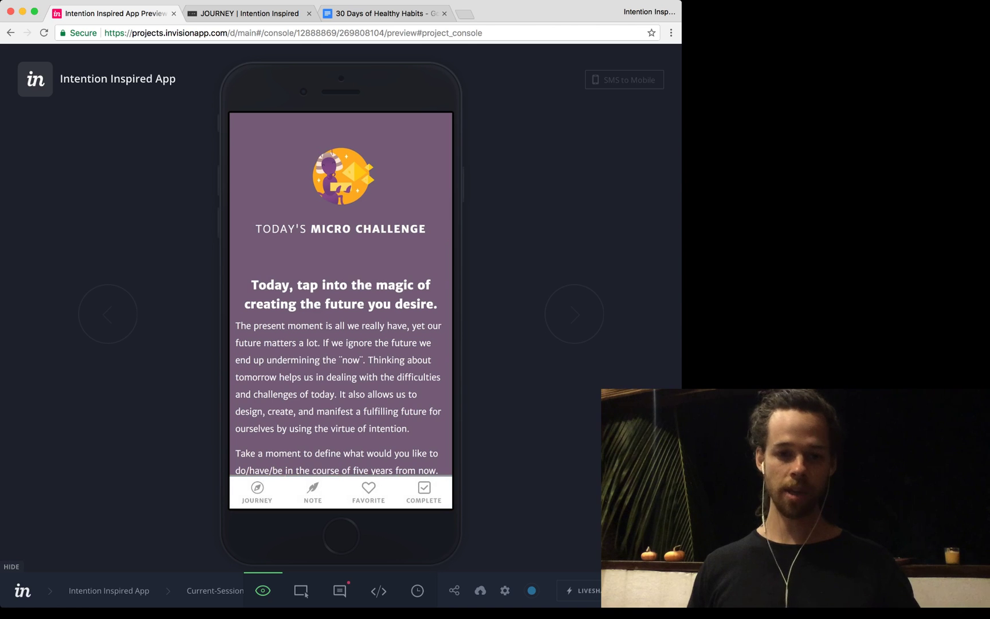
{"action": "scroll", "coordinate": [340, 309], "scroll_direction": "down", "scroll_amount": 5}
{"action": "scroll", "coordinate": [340, 309], "scroll_direction": "down", "scroll_amount": 5}
{"action": "scroll", "coordinate": [341, 310], "scroll_direction": "down", "scroll_amount": 3}
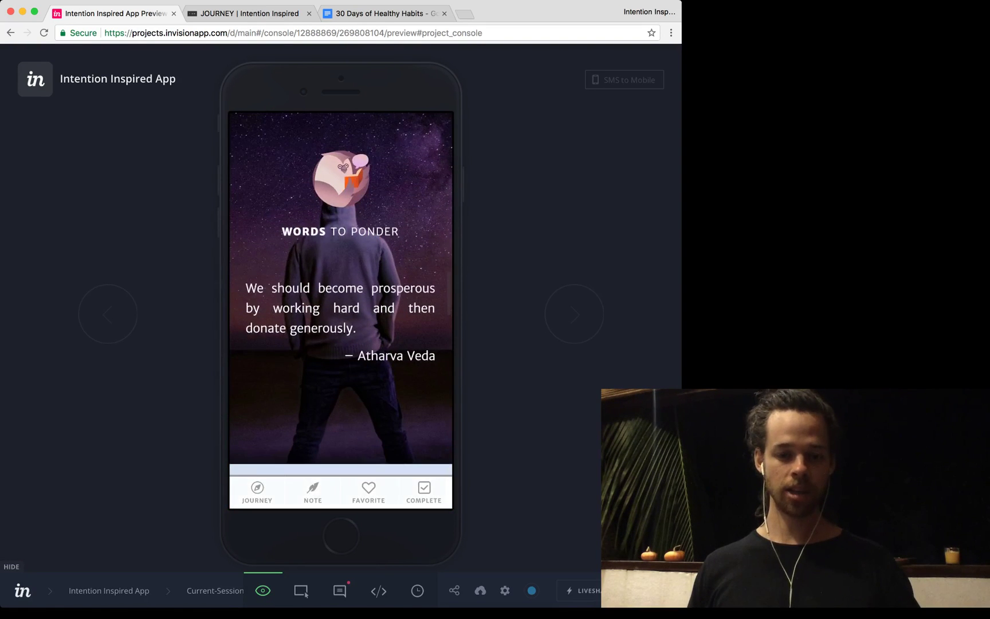
{"action": "scroll", "coordinate": [341, 310], "scroll_direction": "down", "scroll_amount": 2}
{"action": "scroll", "coordinate": [341, 310], "scroll_direction": "down", "scroll_amount": 5}
{"action": "scroll", "coordinate": [340, 309], "scroll_direction": "up", "scroll_amount": 2}
{"action": "scroll", "coordinate": [341, 310], "scroll_direction": "down", "scroll_amount": 4}
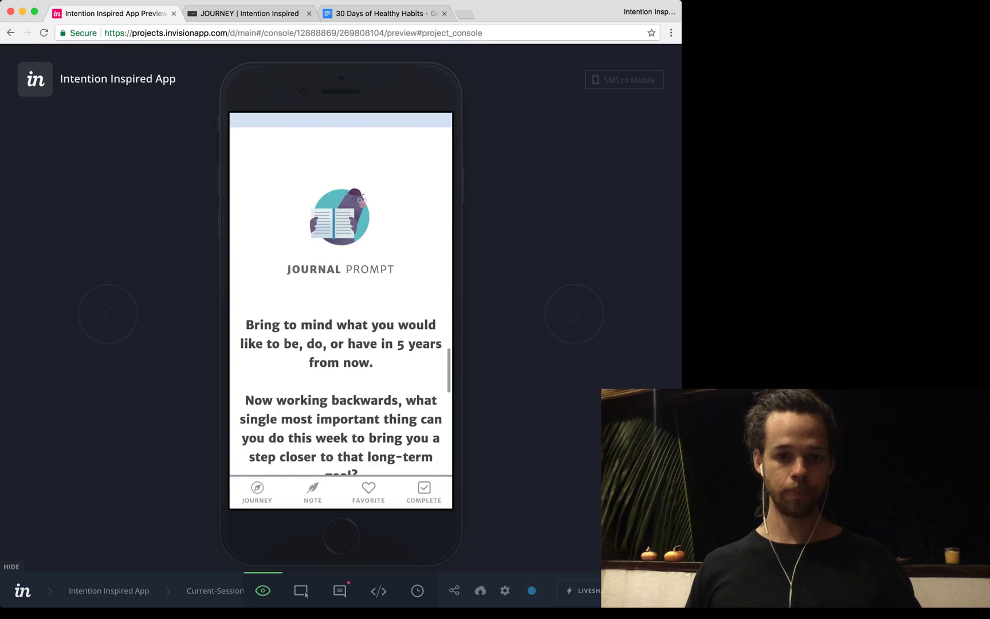
{"action": "scroll", "coordinate": [340, 309], "scroll_direction": "down", "scroll_amount": 4}
{"action": "scroll", "coordinate": [341, 310], "scroll_direction": "down", "scroll_amount": 2}
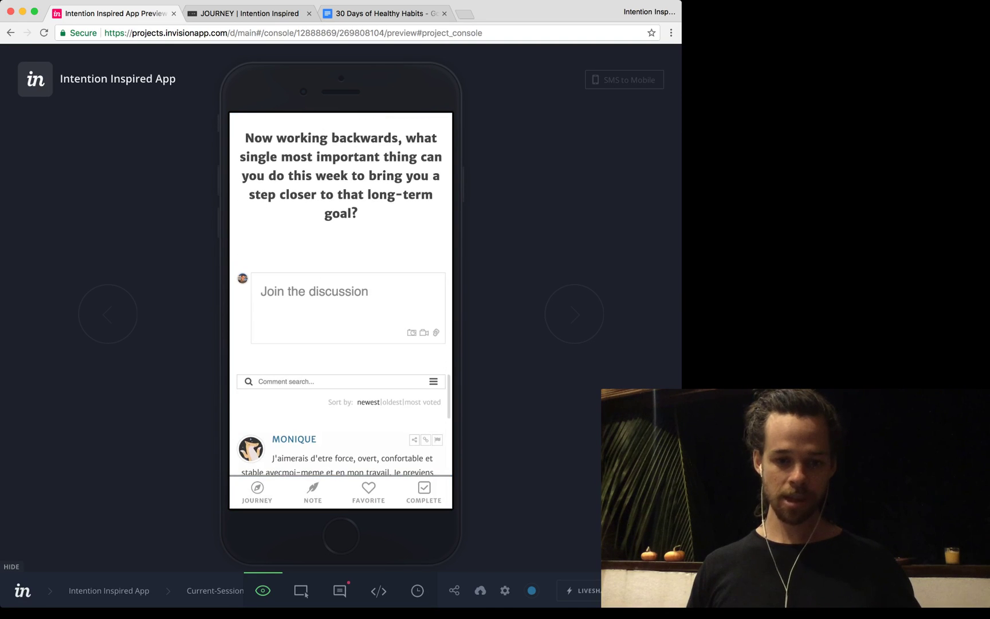
{"action": "scroll", "coordinate": [340, 309], "scroll_direction": "down", "scroll_amount": 1}
{"action": "scroll", "coordinate": [341, 309], "scroll_direction": "down", "scroll_amount": 3}
{"action": "scroll", "coordinate": [340, 309], "scroll_direction": "down", "scroll_amount": 2}
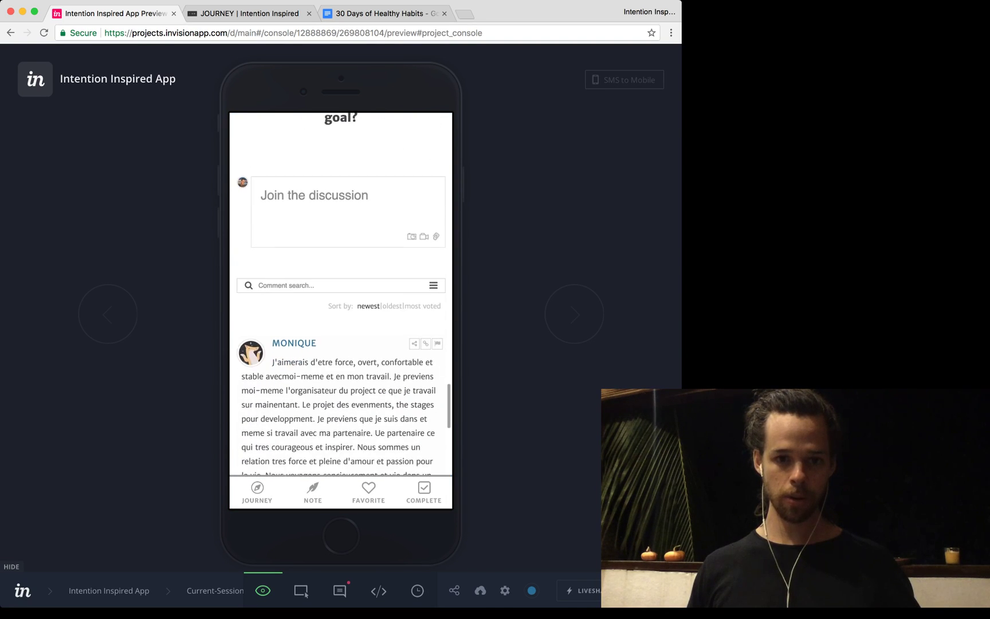
{"action": "scroll", "coordinate": [340, 310], "scroll_direction": "up", "scroll_amount": 5}
{"action": "scroll", "coordinate": [341, 310], "scroll_direction": "up", "scroll_amount": 1}
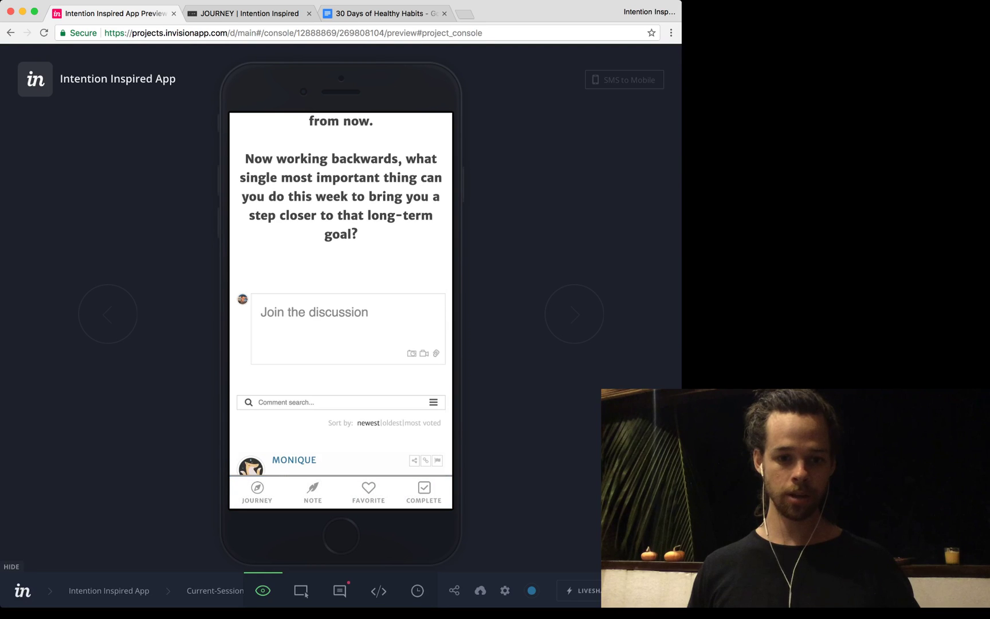
Step: Open and close a private note, then favorite and complete the Day 8 session
{"action": "left_click", "coordinate": [312, 492]}
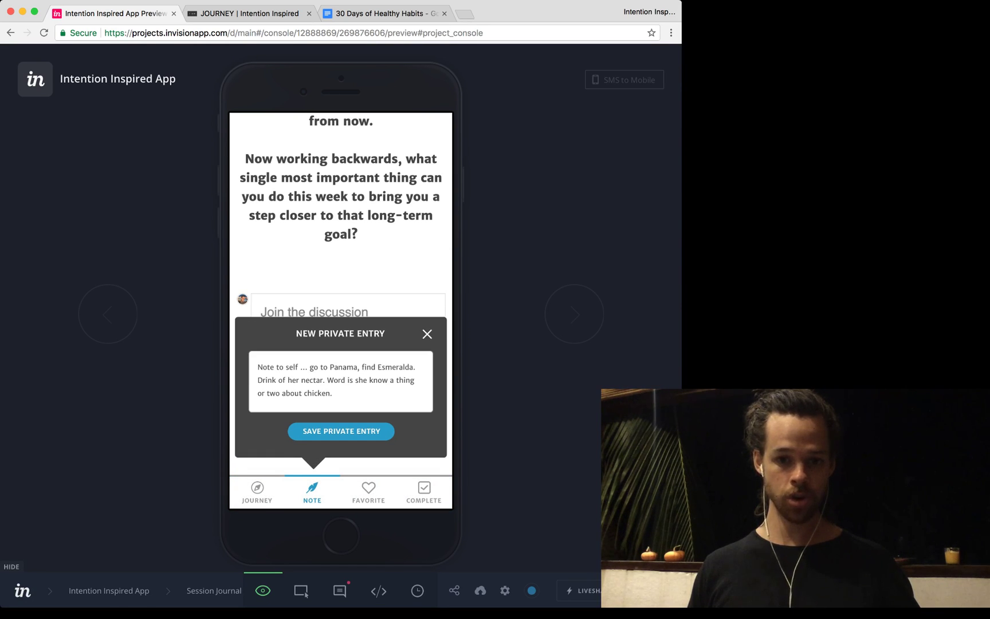
{"action": "left_click", "coordinate": [313, 489]}
{"action": "left_click", "coordinate": [368, 492]}
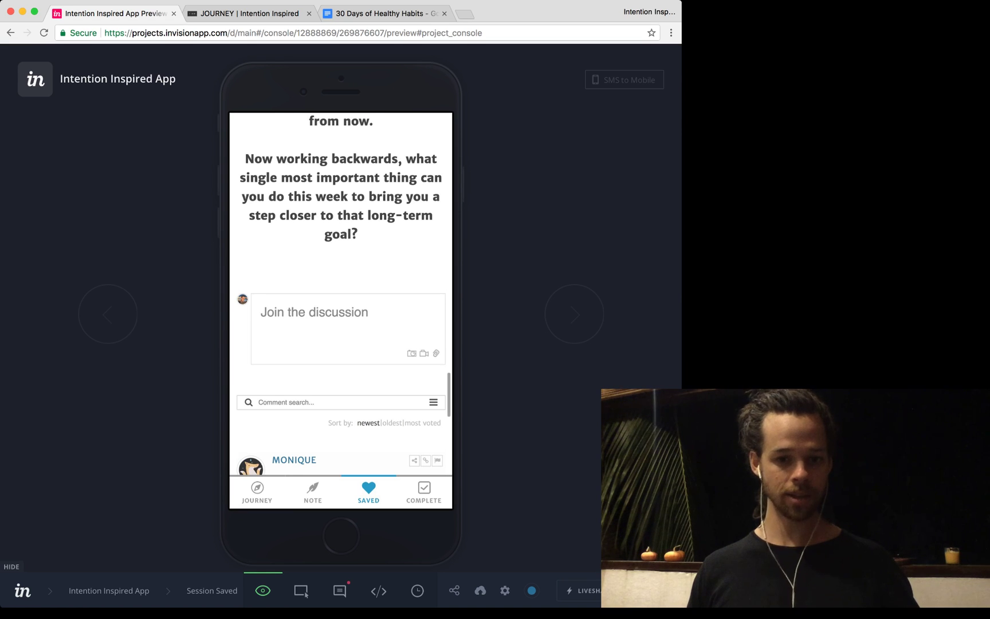
{"action": "scroll", "coordinate": [340, 310], "scroll_direction": "up", "scroll_amount": 1}
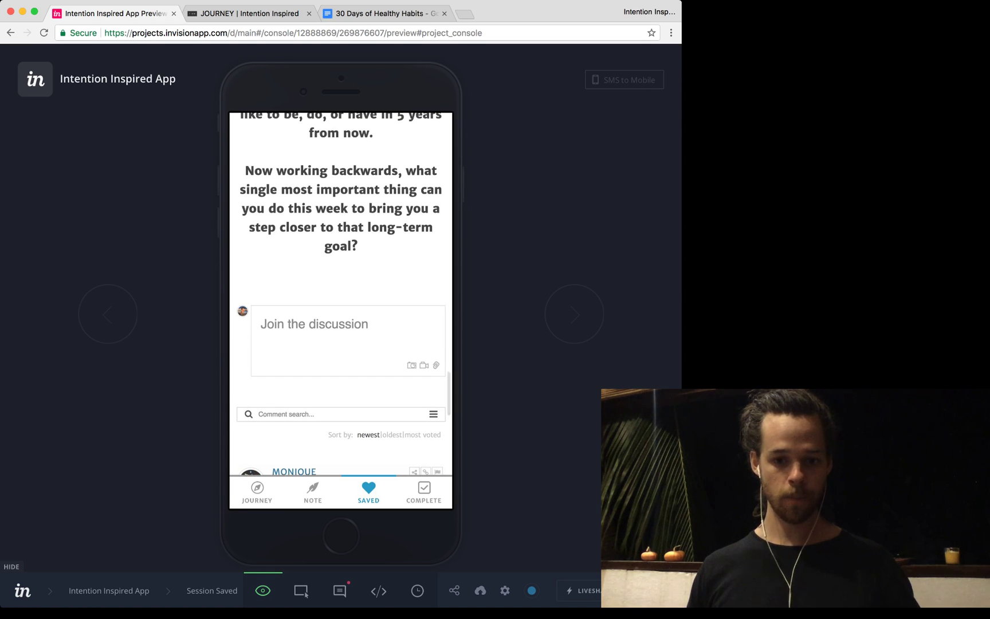
{"action": "left_click", "coordinate": [423, 491]}
{"action": "scroll", "coordinate": [340, 310], "scroll_direction": "up", "scroll_amount": 3}
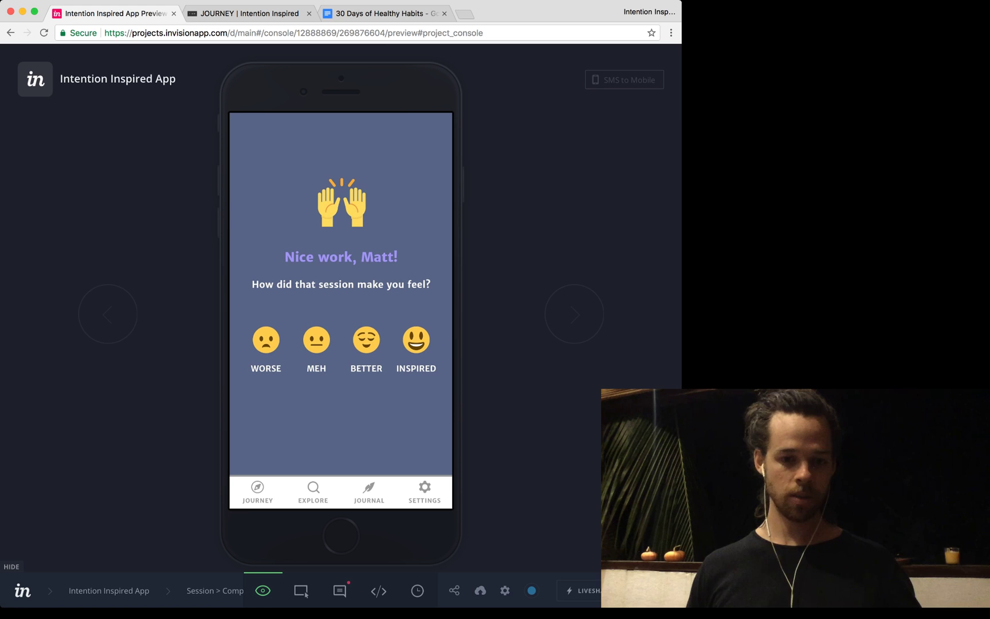
{"action": "scroll", "coordinate": [341, 293], "scroll_direction": "down", "scroll_amount": 2}
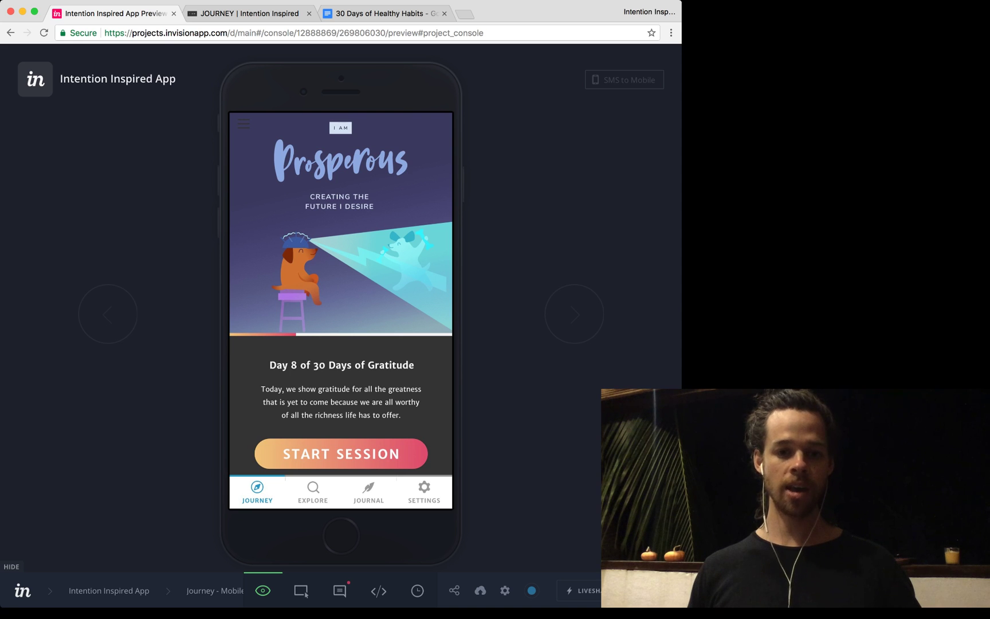
{"action": "scroll", "coordinate": [341, 294], "scroll_direction": "down", "scroll_amount": 2}
{"action": "scroll", "coordinate": [341, 294], "scroll_direction": "down", "scroll_amount": 4}
{"action": "scroll", "coordinate": [341, 294], "scroll_direction": "down", "scroll_amount": 2}
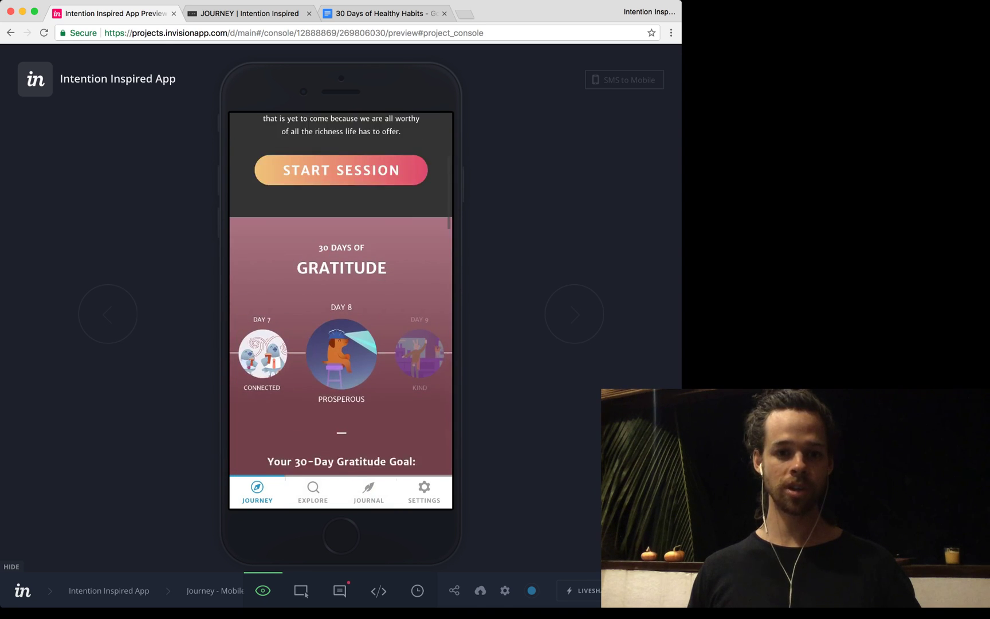
{"action": "scroll", "coordinate": [341, 294], "scroll_direction": "down", "scroll_amount": 2}
{"action": "scroll", "coordinate": [341, 294], "scroll_direction": "down", "scroll_amount": 1}
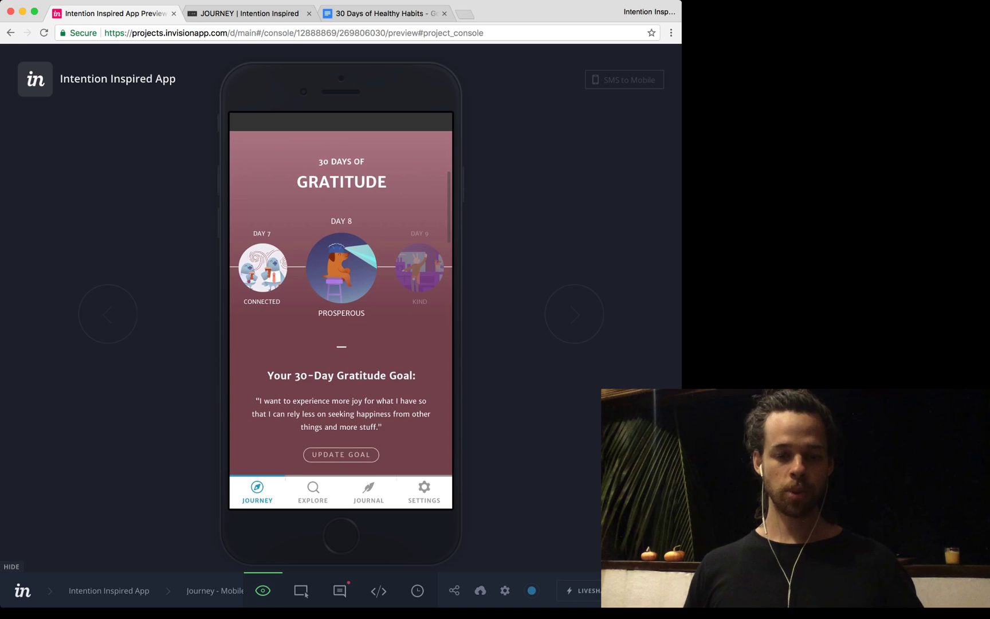
{"action": "scroll", "coordinate": [341, 294], "scroll_direction": "down", "scroll_amount": 1}
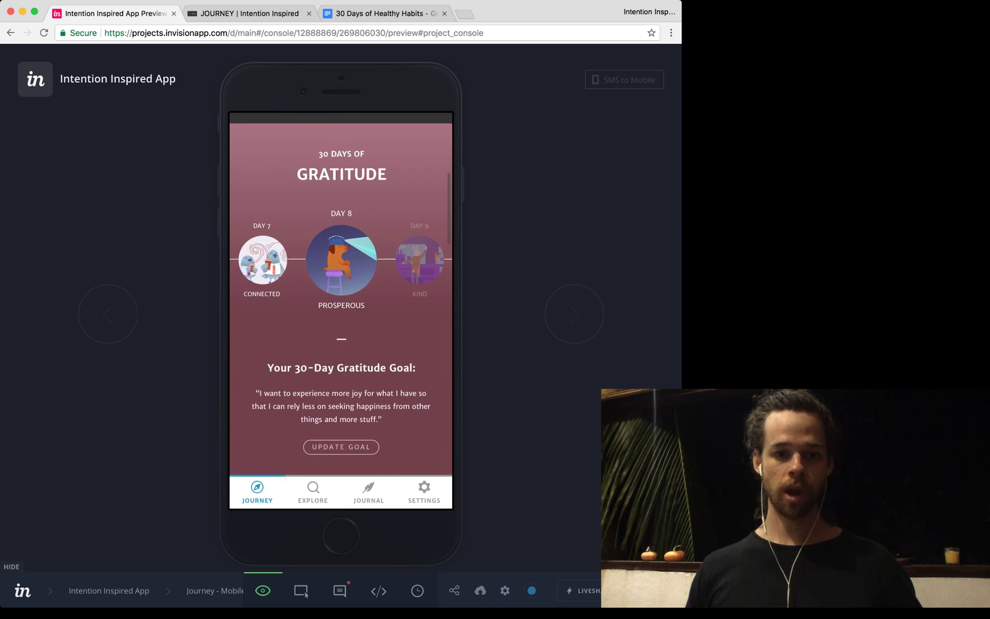
Step: Reveal the clickable hotspots and open the Day 8 Prosperous session screen
{"action": "left_click", "coordinate": [341, 340]}
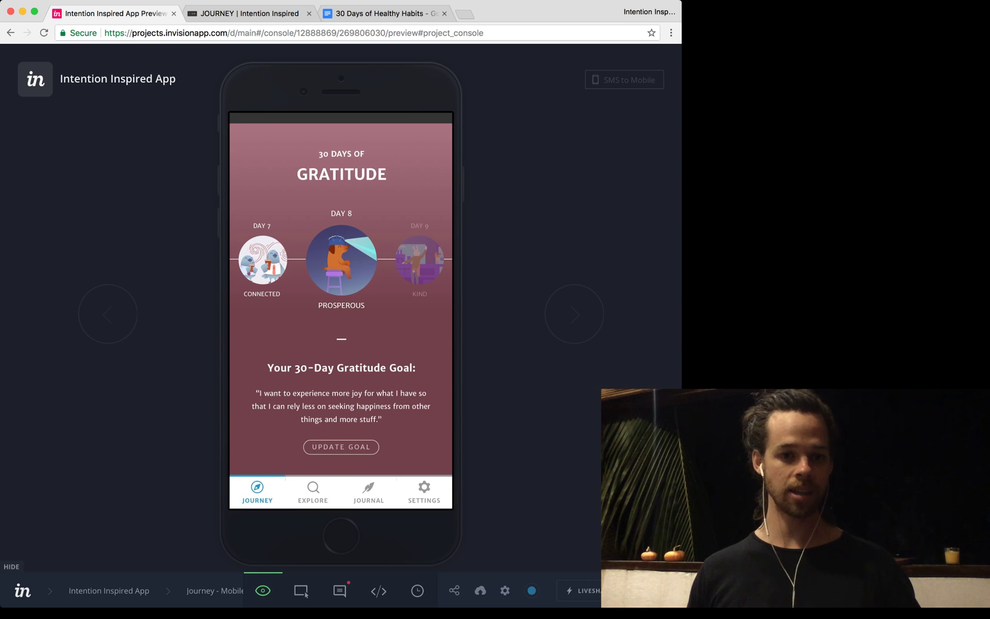
{"action": "left_click", "coordinate": [262, 259]}
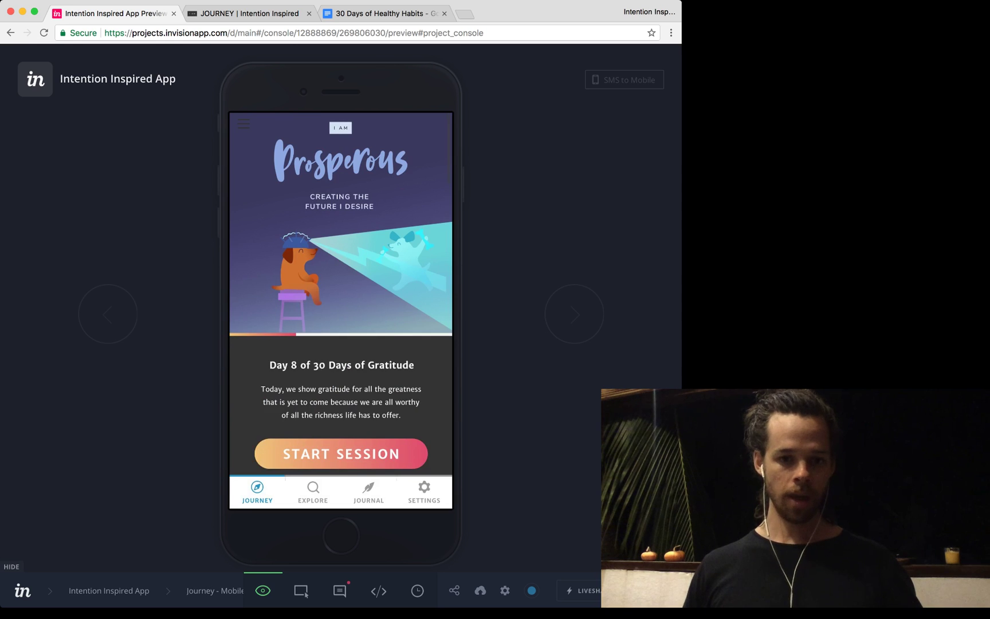
{"action": "scroll", "coordinate": [340, 309], "scroll_direction": "down", "scroll_amount": 5}
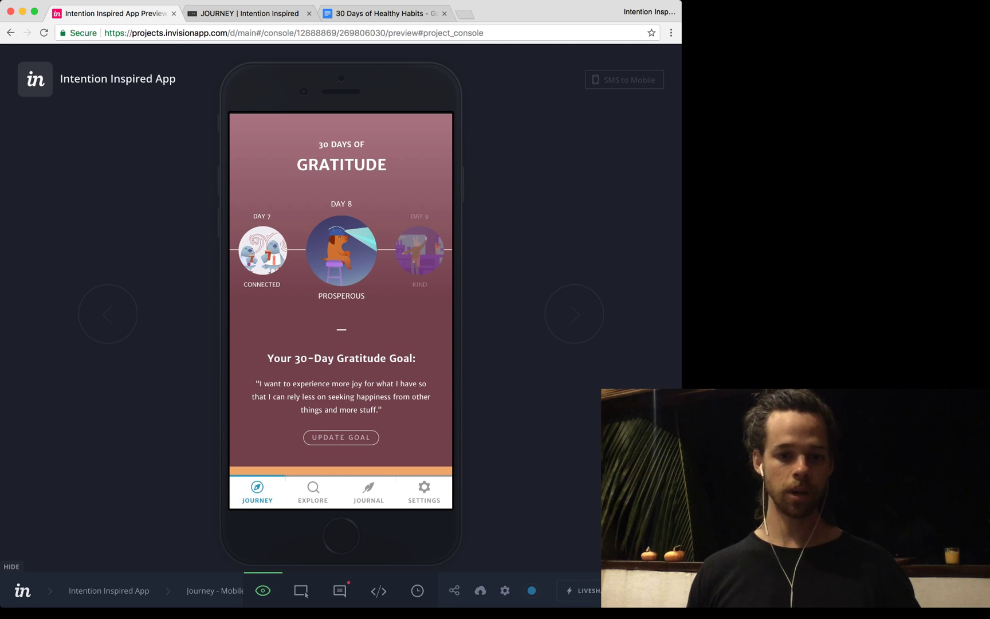
{"action": "scroll", "coordinate": [341, 294], "scroll_direction": "up", "scroll_amount": 1}
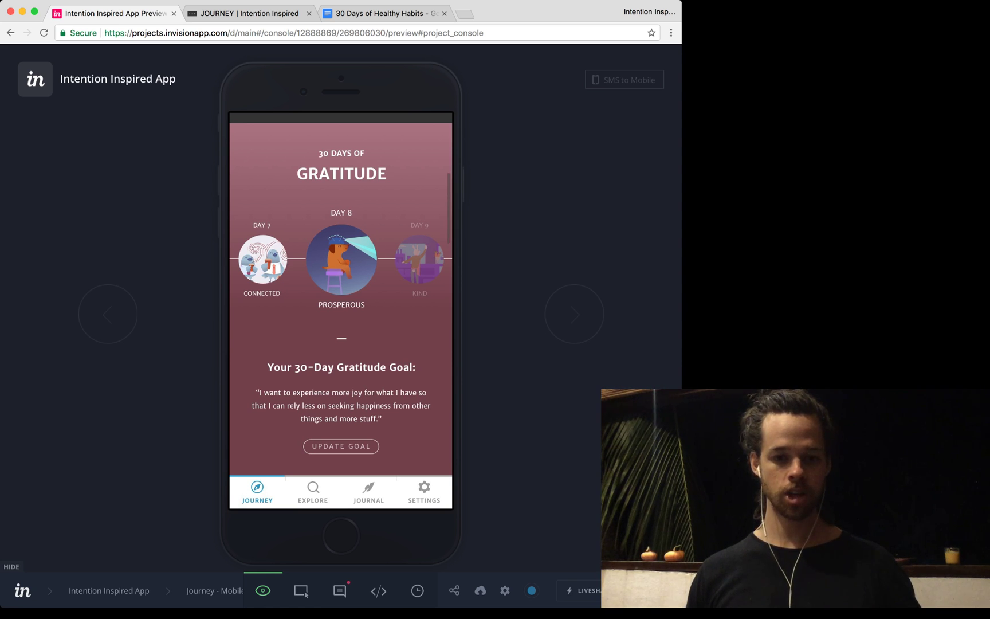
{"action": "scroll", "coordinate": [341, 310], "scroll_direction": "down", "scroll_amount": 5}
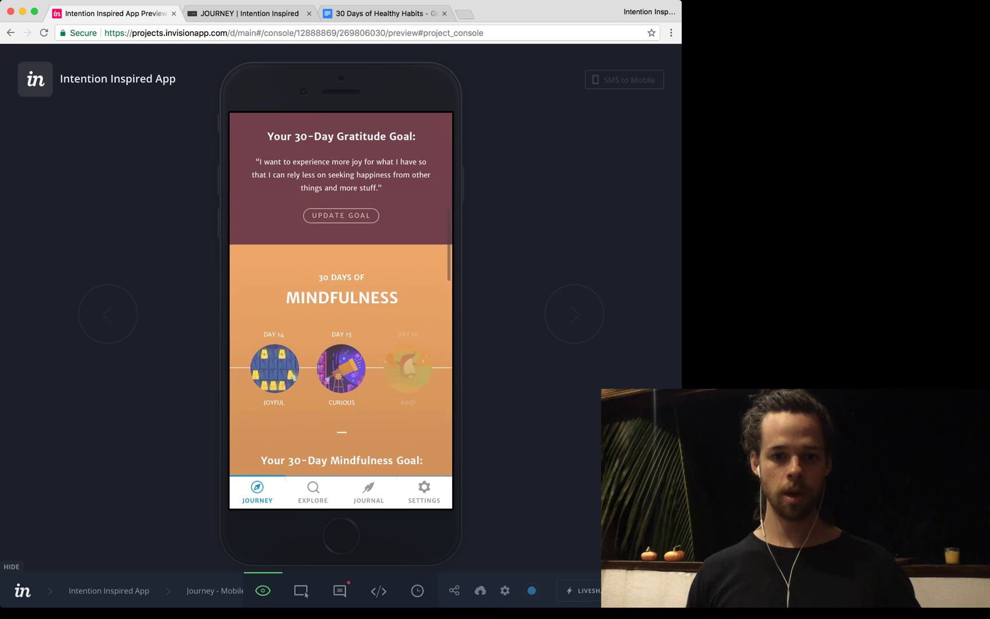
{"action": "scroll", "coordinate": [342, 310], "scroll_direction": "down", "scroll_amount": 1}
{"action": "scroll", "coordinate": [341, 309], "scroll_direction": "up", "scroll_amount": 4}
{"action": "scroll", "coordinate": [341, 310], "scroll_direction": "up", "scroll_amount": 2}
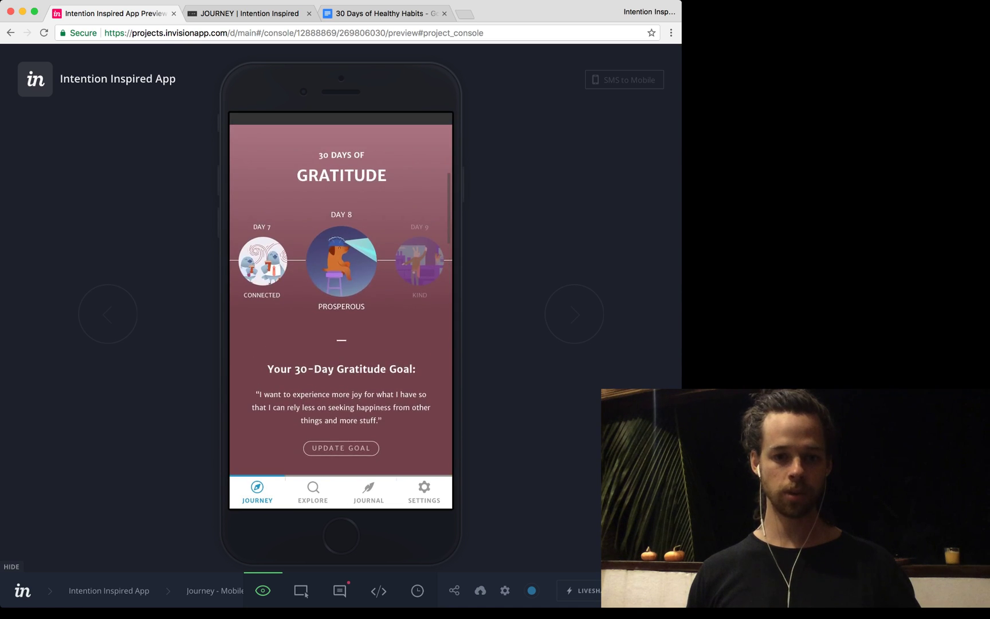
{"action": "scroll", "coordinate": [341, 310], "scroll_direction": "down", "scroll_amount": 3}
{"action": "scroll", "coordinate": [342, 310], "scroll_direction": "up", "scroll_amount": 2}
{"action": "scroll", "coordinate": [341, 309], "scroll_direction": "up", "scroll_amount": 3}
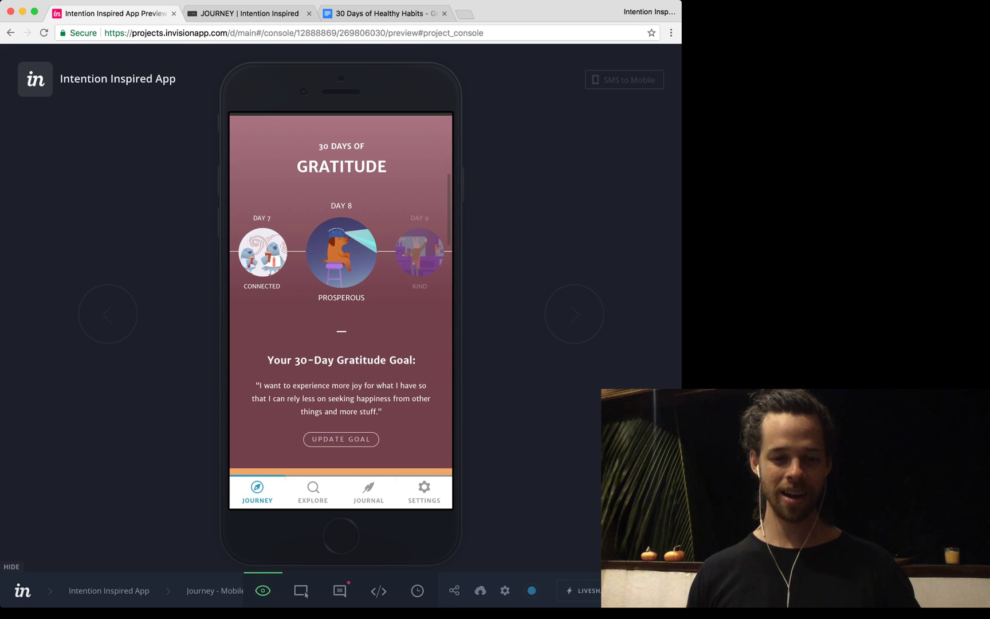
{"action": "scroll", "coordinate": [341, 310], "scroll_direction": "down", "scroll_amount": 2}
{"action": "scroll", "coordinate": [342, 310], "scroll_direction": "up", "scroll_amount": 2}
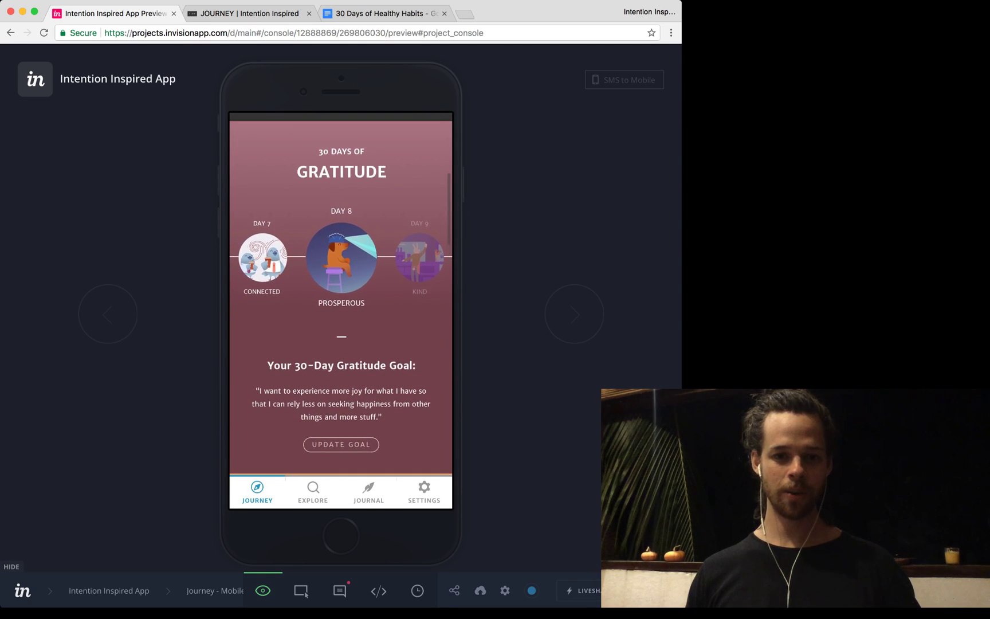
{"action": "scroll", "coordinate": [341, 309], "scroll_direction": "down", "scroll_amount": 5}
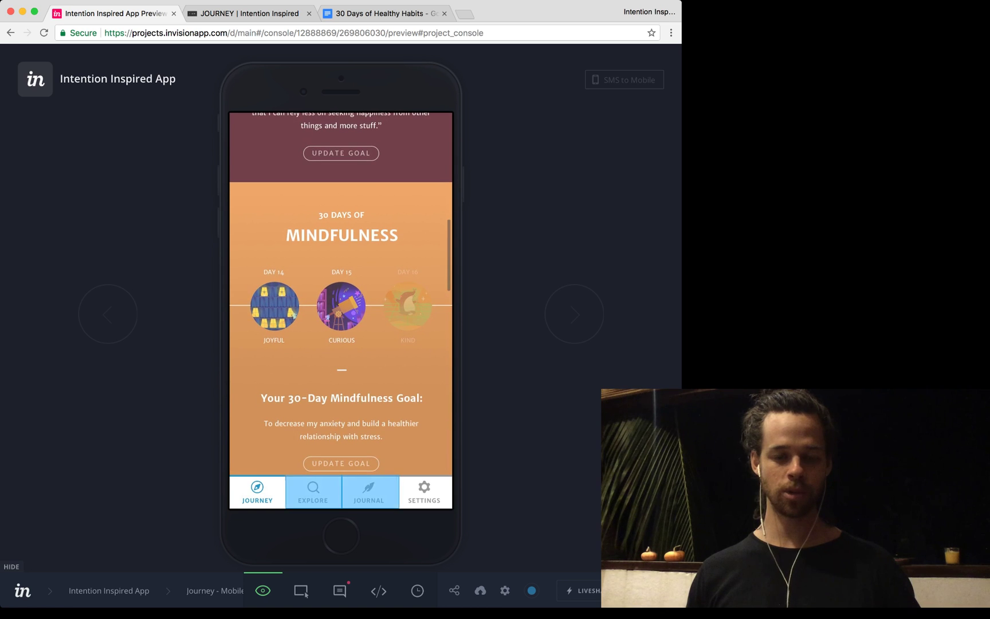
{"action": "scroll", "coordinate": [341, 309], "scroll_direction": "down", "scroll_amount": 2}
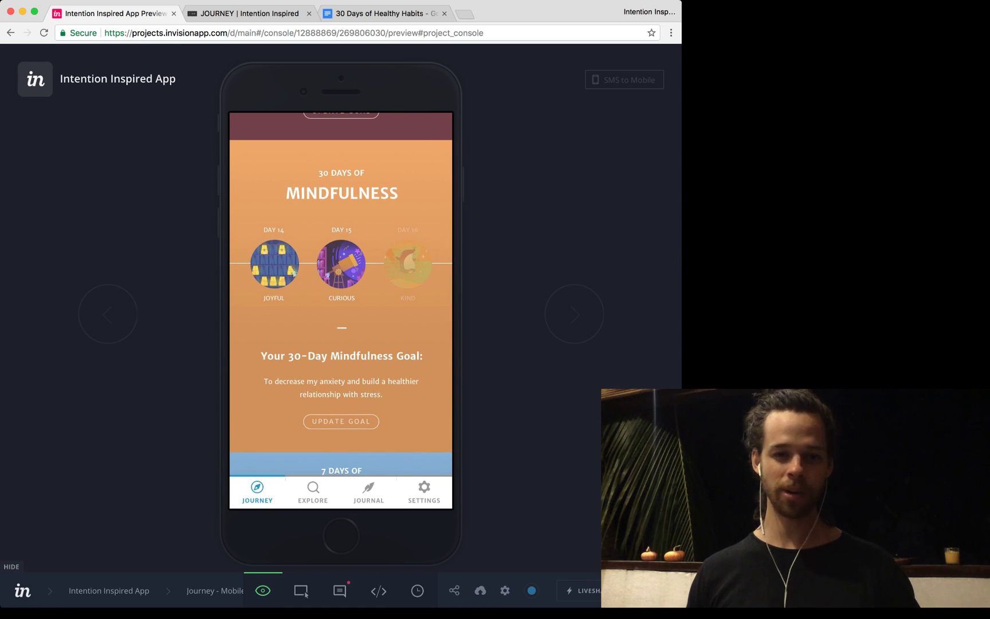
{"action": "scroll", "coordinate": [341, 310], "scroll_direction": "up", "scroll_amount": 10}
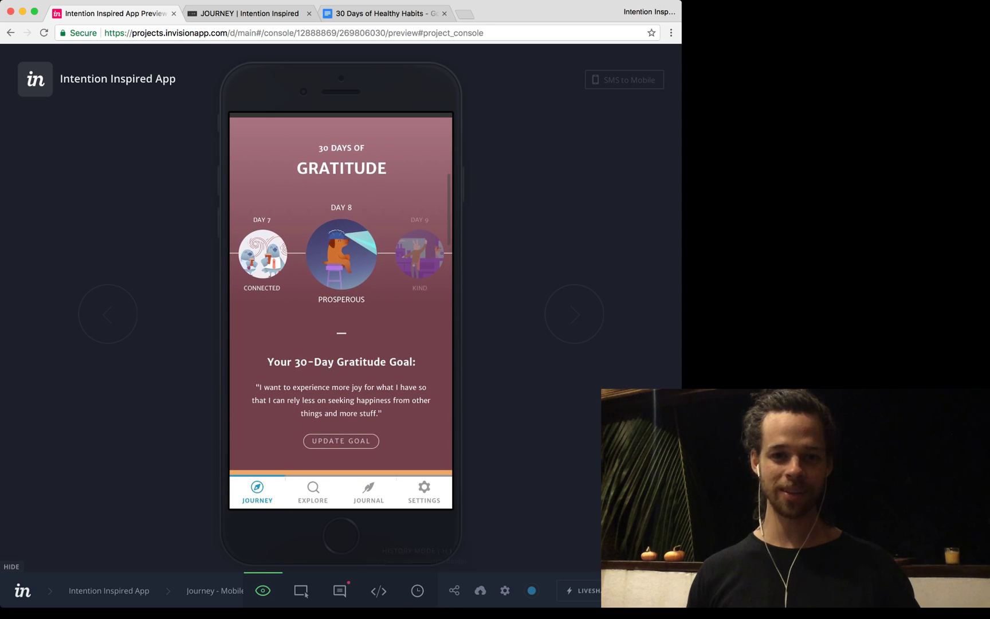
{"action": "scroll", "coordinate": [341, 309], "scroll_direction": "down", "scroll_amount": 10}
{"action": "scroll", "coordinate": [341, 310], "scroll_direction": "down", "scroll_amount": 1}
{"action": "scroll", "coordinate": [341, 294], "scroll_direction": "up", "scroll_amount": 1}
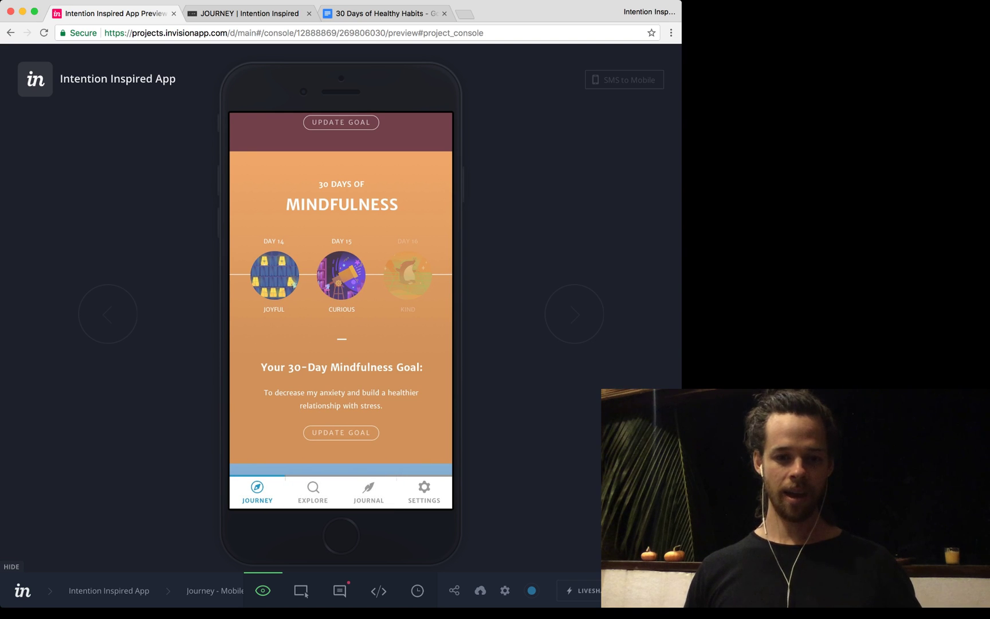
{"action": "scroll", "coordinate": [341, 310], "scroll_direction": "down", "scroll_amount": 4}
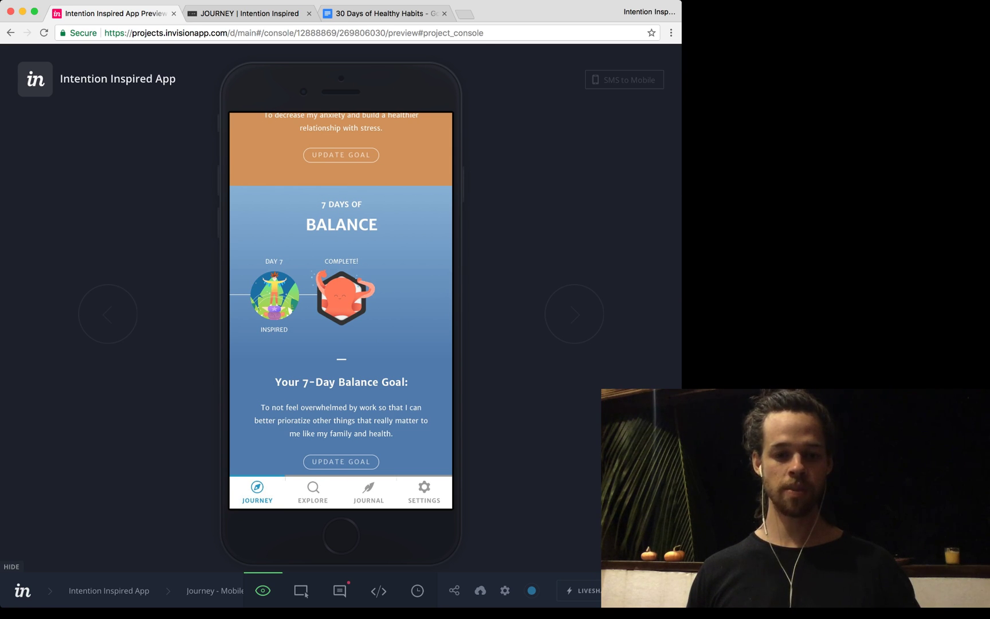
{"action": "scroll", "coordinate": [341, 294], "scroll_direction": "down", "scroll_amount": 5}
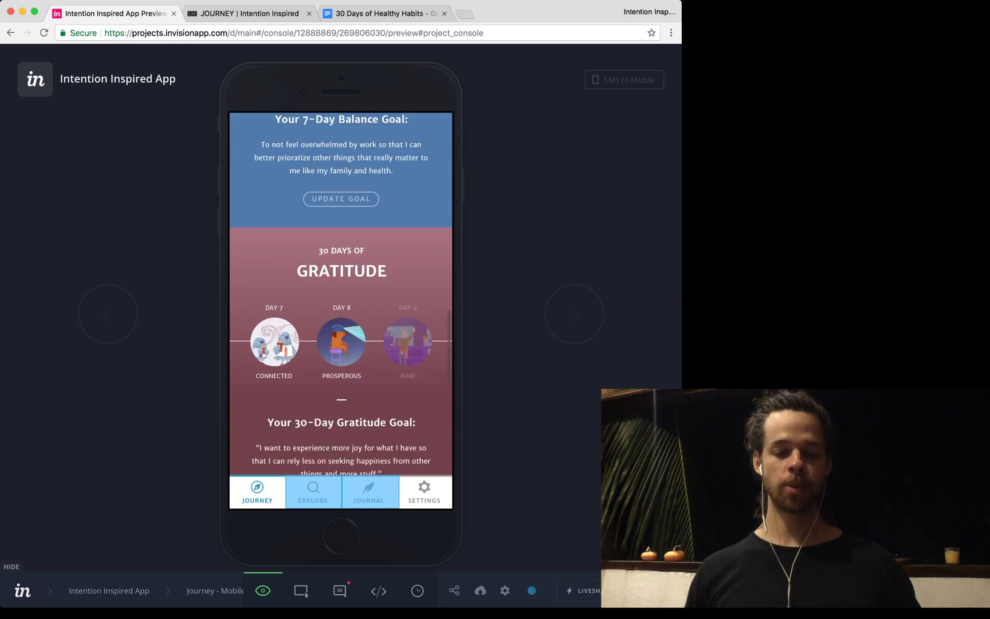
{"action": "scroll", "coordinate": [341, 294], "scroll_direction": "down", "scroll_amount": 2}
{"action": "scroll", "coordinate": [340, 295], "scroll_direction": "up", "scroll_amount": 3}
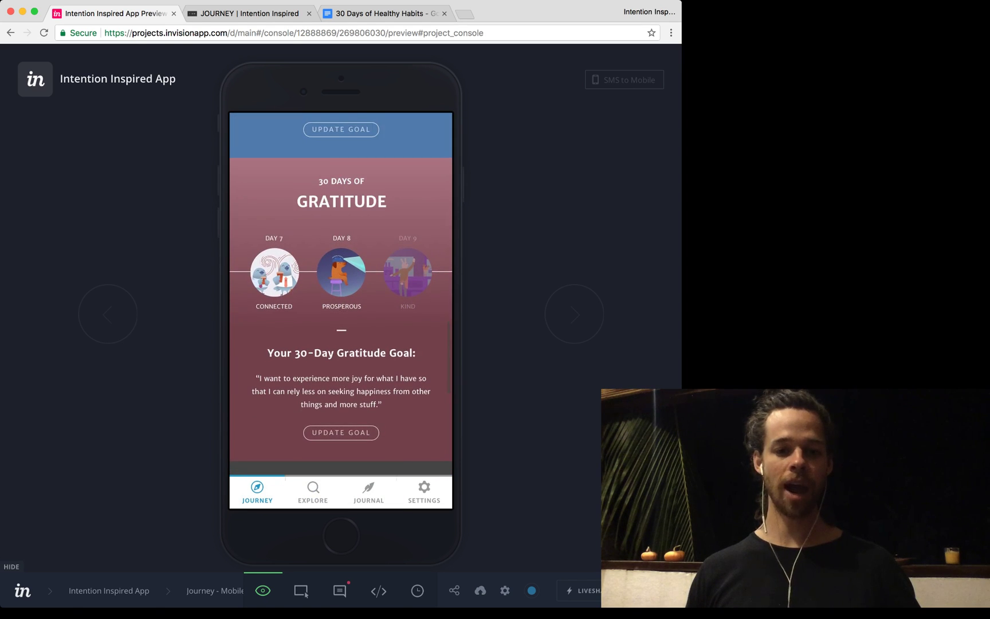
{"action": "scroll", "coordinate": [341, 295], "scroll_direction": "up", "scroll_amount": 1}
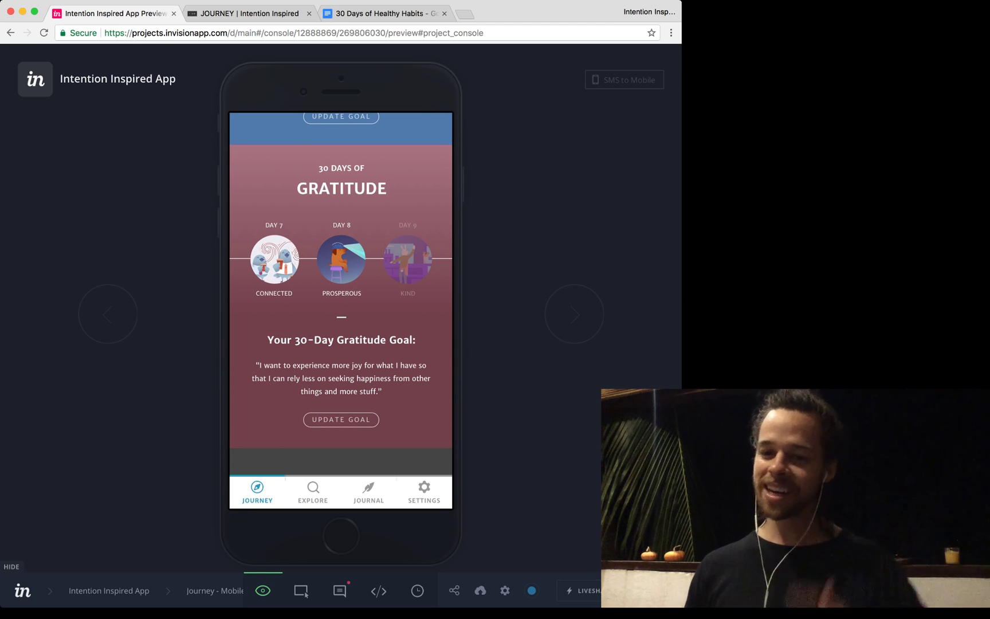
{"action": "scroll", "coordinate": [341, 294], "scroll_direction": "down", "scroll_amount": 3}
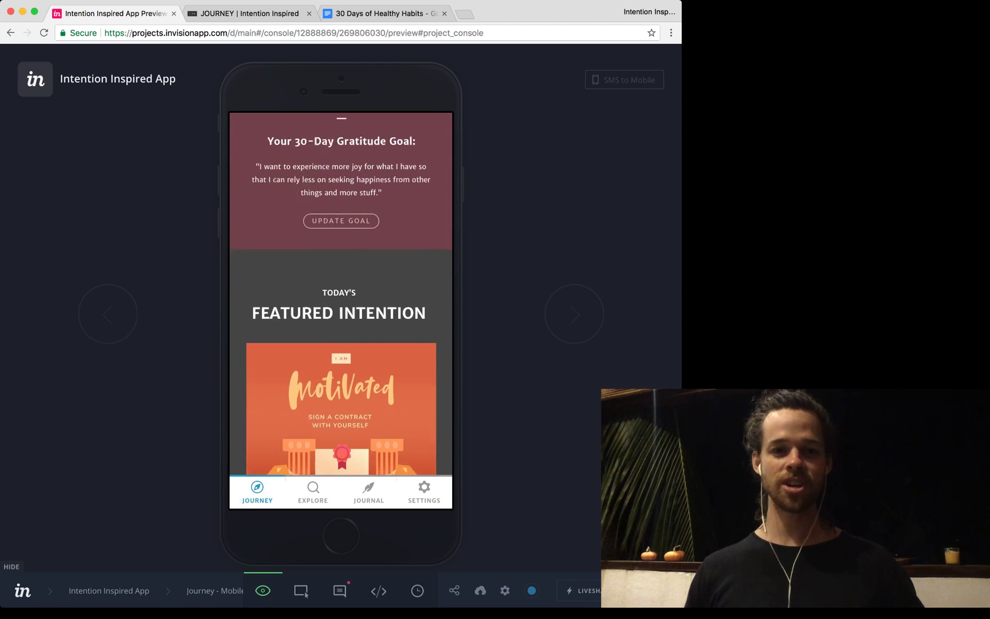
{"action": "scroll", "coordinate": [340, 294], "scroll_direction": "down", "scroll_amount": 2}
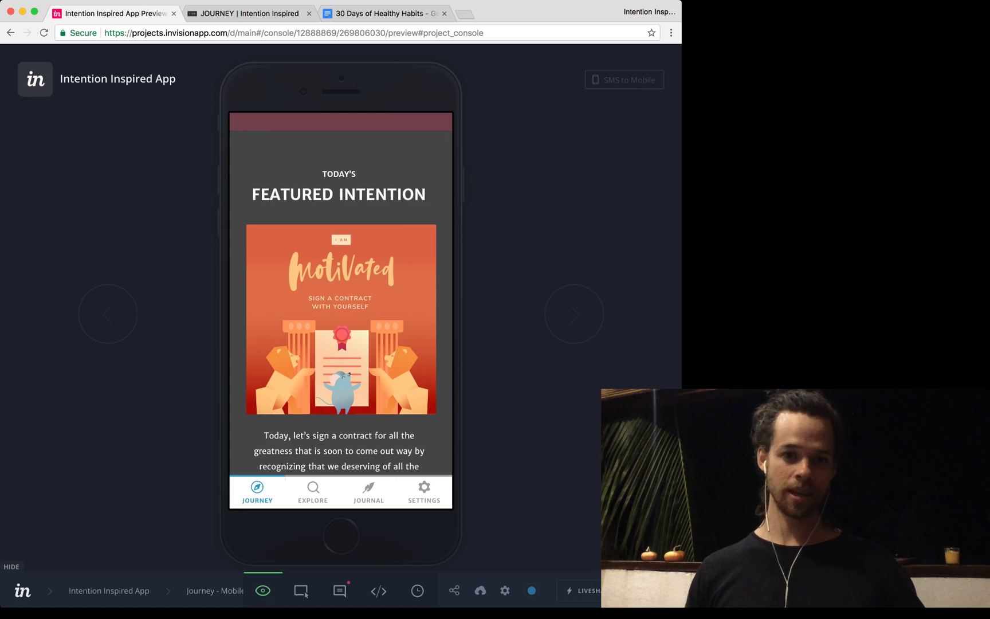
{"action": "scroll", "coordinate": [341, 294], "scroll_direction": "down", "scroll_amount": 1}
{"action": "scroll", "coordinate": [341, 293], "scroll_direction": "down", "scroll_amount": 1}
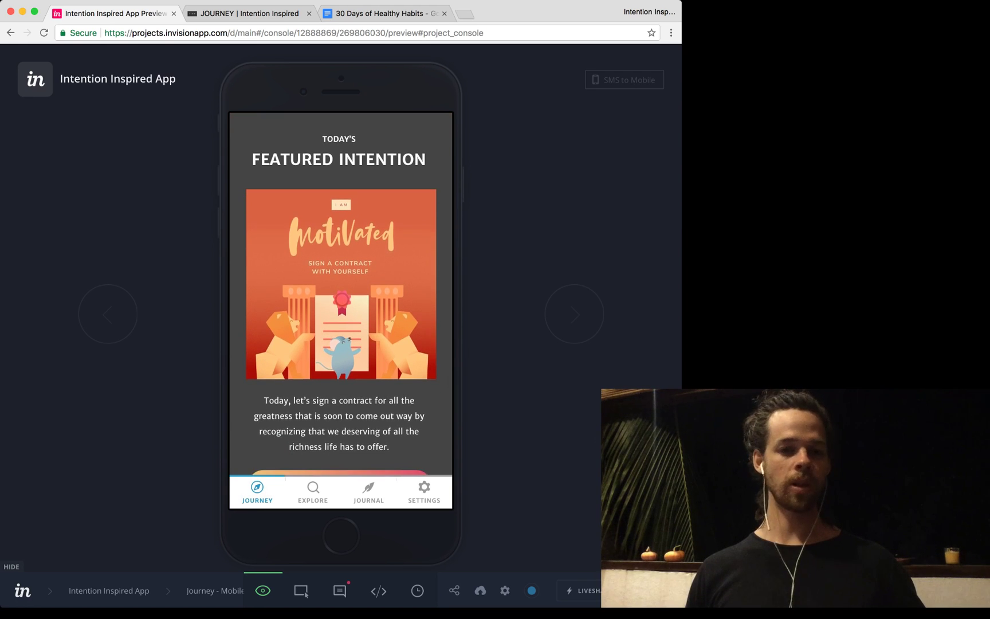
{"action": "scroll", "coordinate": [341, 294], "scroll_direction": "up", "scroll_amount": 1}
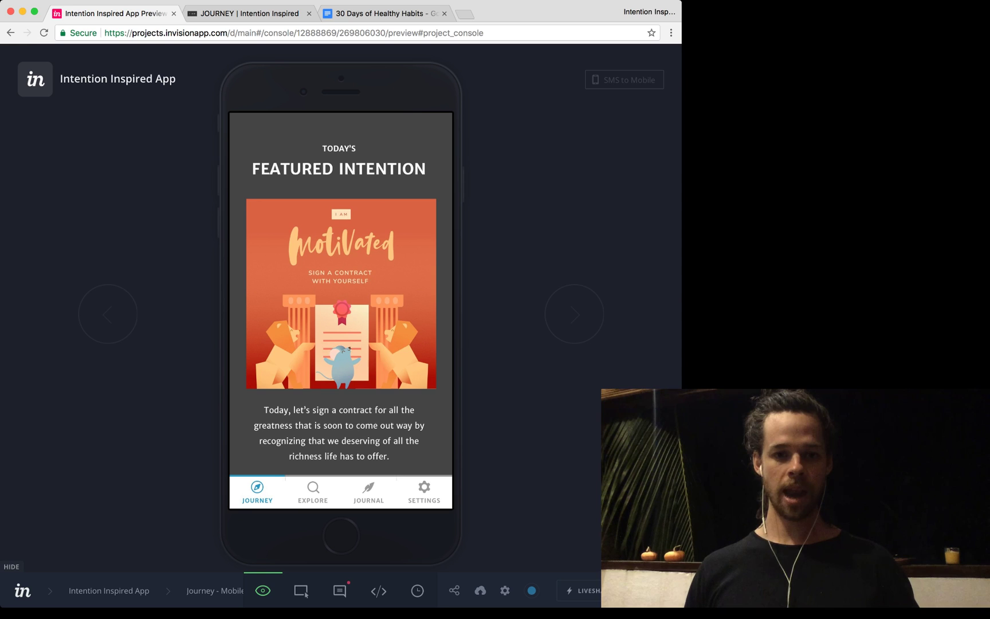
{"action": "scroll", "coordinate": [341, 295], "scroll_direction": "up", "scroll_amount": 5}
{"action": "scroll", "coordinate": [341, 294], "scroll_direction": "up", "scroll_amount": 1}
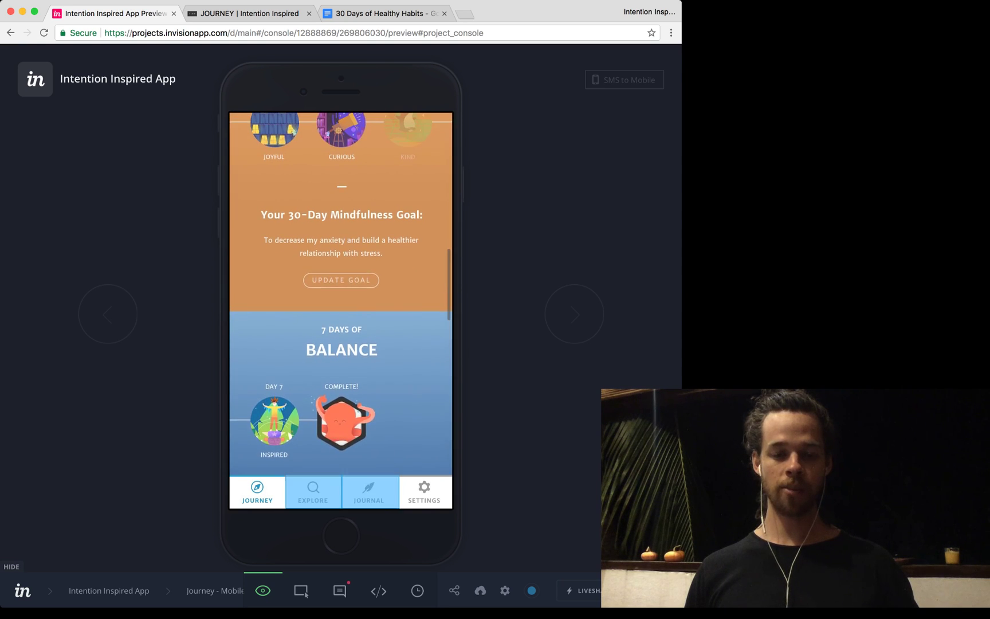
{"action": "scroll", "coordinate": [340, 294], "scroll_direction": "up", "scroll_amount": 3}
{"action": "scroll", "coordinate": [341, 294], "scroll_direction": "up", "scroll_amount": 2}
{"action": "scroll", "coordinate": [340, 294], "scroll_direction": "down", "scroll_amount": 2}
{"action": "scroll", "coordinate": [341, 294], "scroll_direction": "down", "scroll_amount": 5}
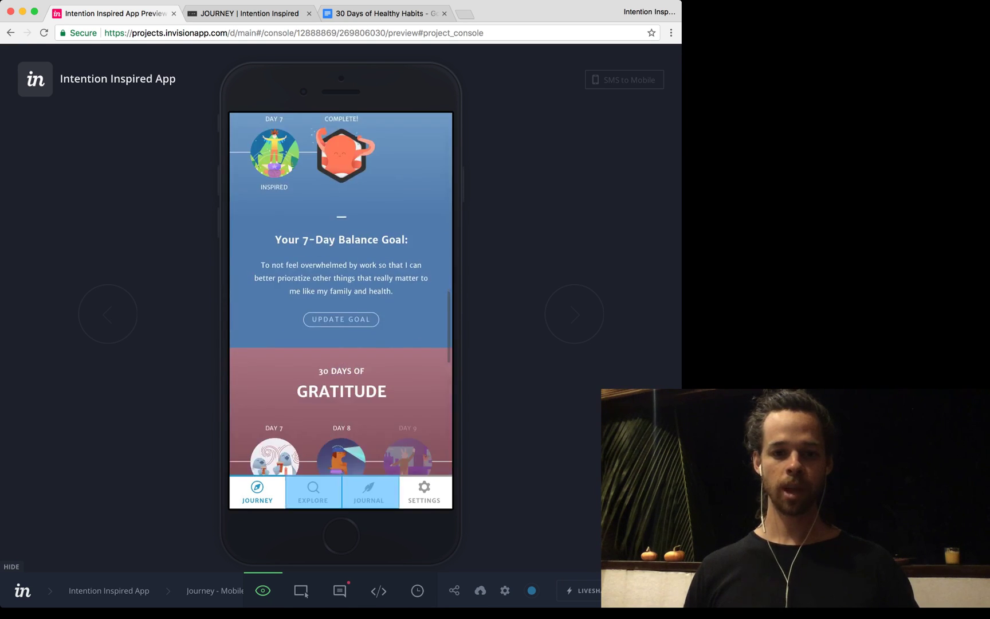
{"action": "scroll", "coordinate": [341, 294], "scroll_direction": "down", "scroll_amount": 1}
{"action": "scroll", "coordinate": [340, 310], "scroll_direction": "down", "scroll_amount": 10}
{"action": "scroll", "coordinate": [340, 310], "scroll_direction": "down", "scroll_amount": 2}
{"action": "scroll", "coordinate": [341, 310], "scroll_direction": "up", "scroll_amount": 1}
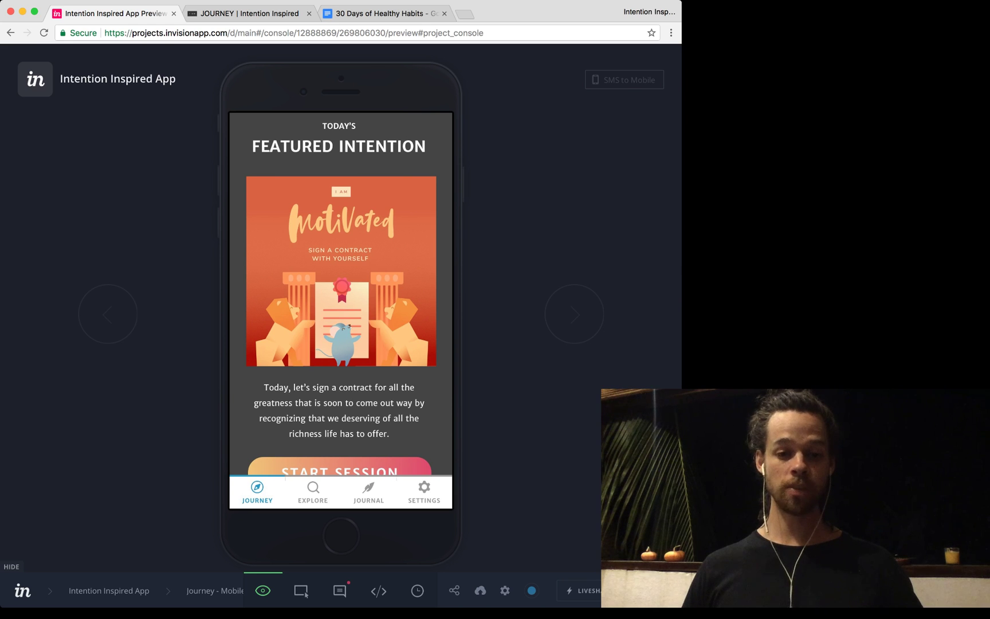
{"action": "scroll", "coordinate": [342, 294], "scroll_direction": "down", "scroll_amount": 3}
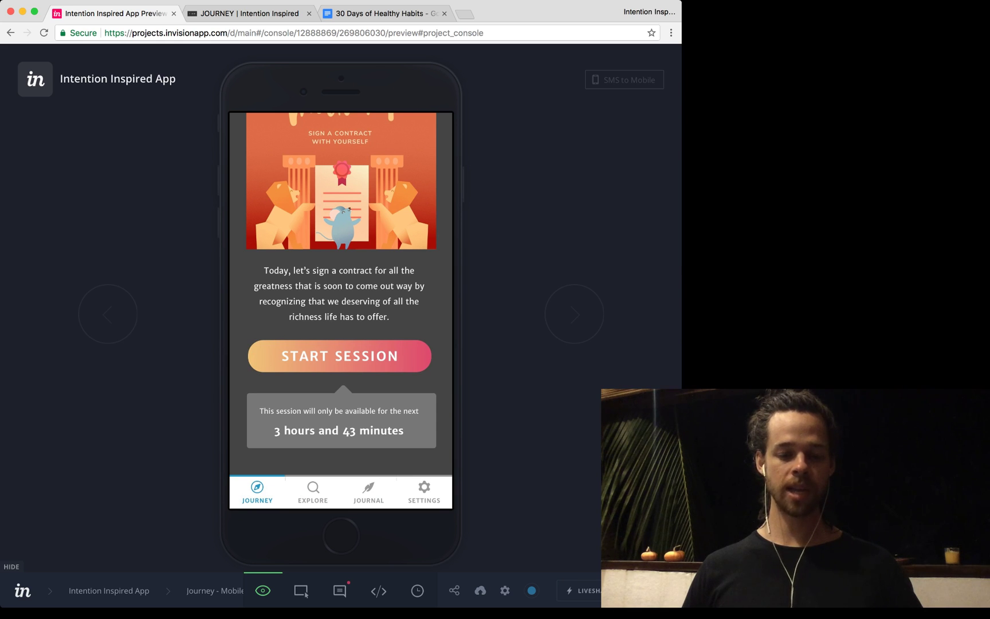
{"action": "scroll", "coordinate": [341, 294], "scroll_direction": "up", "scroll_amount": 3}
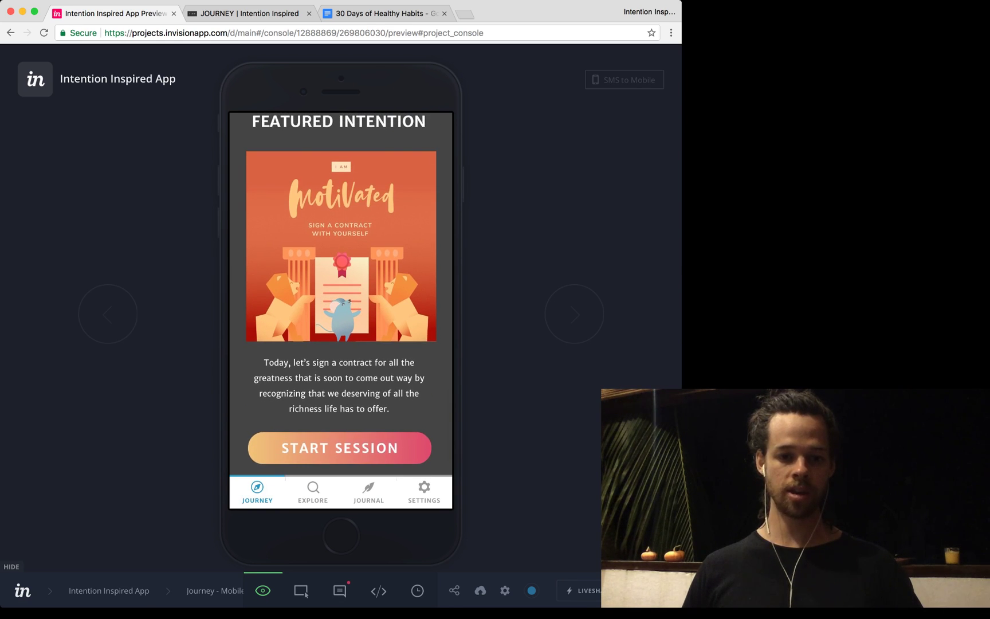
Step: Show the hotspots and start the featured 'Motivated' session from Journey
{"action": "key", "text": "shift"}
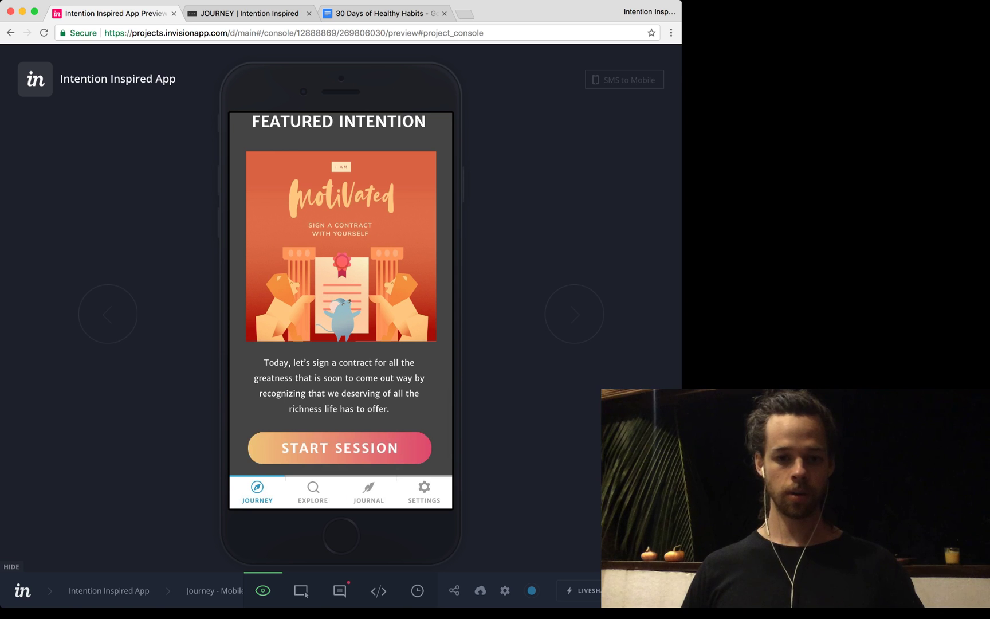
{"action": "left_click", "coordinate": [340, 448]}
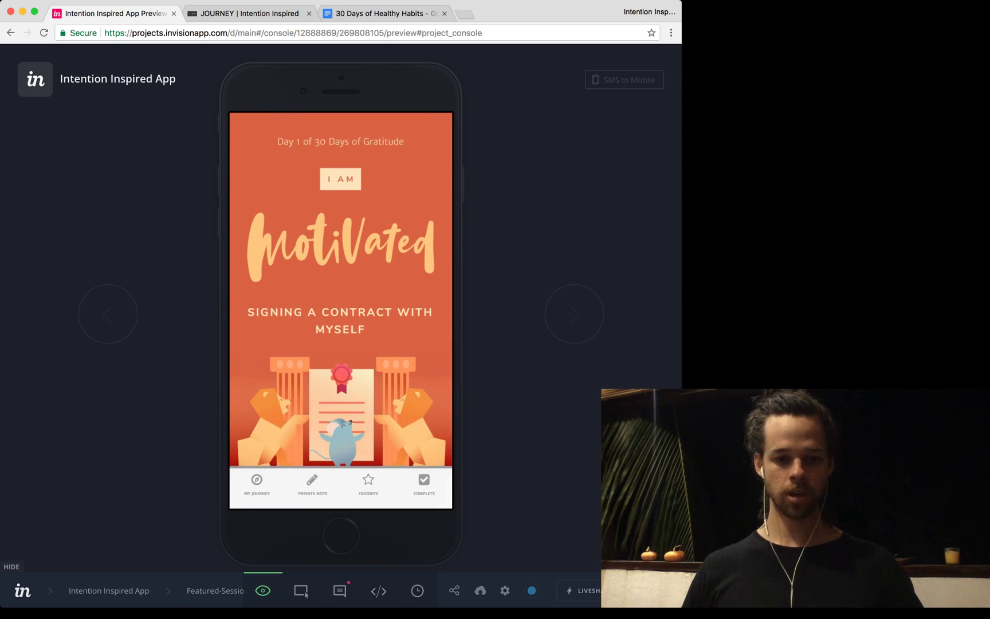
Step: Go back from the Motivated session to the Journey screen
{"action": "key", "text": "Left"}
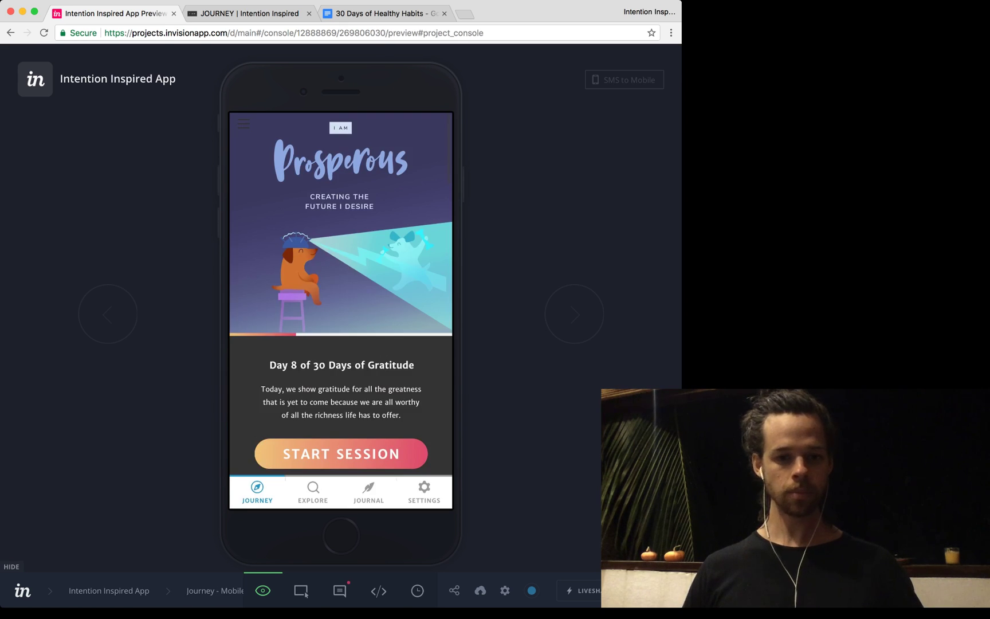
{"action": "scroll", "coordinate": [340, 309], "scroll_direction": "down", "scroll_amount": 10}
{"action": "scroll", "coordinate": [341, 310], "scroll_direction": "up", "scroll_amount": 5}
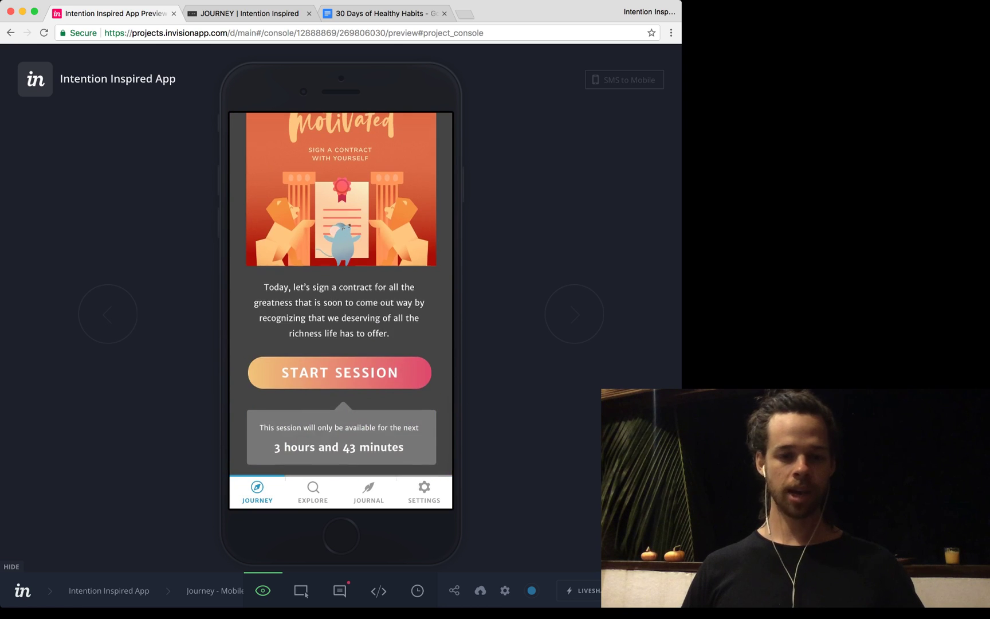
{"action": "scroll", "coordinate": [341, 309], "scroll_direction": "up", "scroll_amount": 10}
{"action": "scroll", "coordinate": [341, 309], "scroll_direction": "up", "scroll_amount": 5}
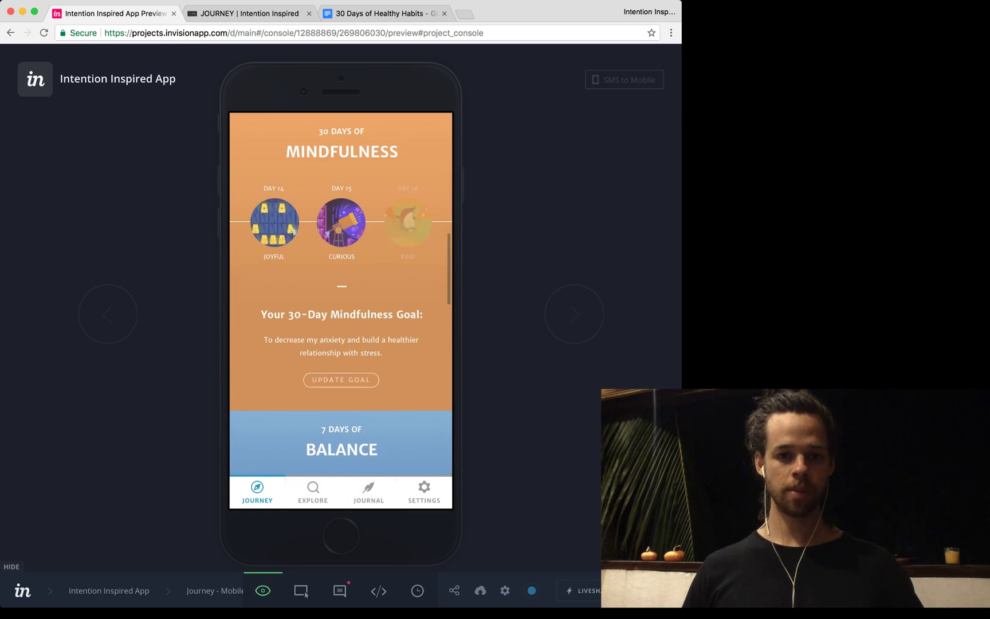
{"action": "scroll", "coordinate": [341, 309], "scroll_direction": "up", "scroll_amount": 1}
{"action": "scroll", "coordinate": [341, 310], "scroll_direction": "up", "scroll_amount": 5}
{"action": "scroll", "coordinate": [342, 309], "scroll_direction": "up", "scroll_amount": 3}
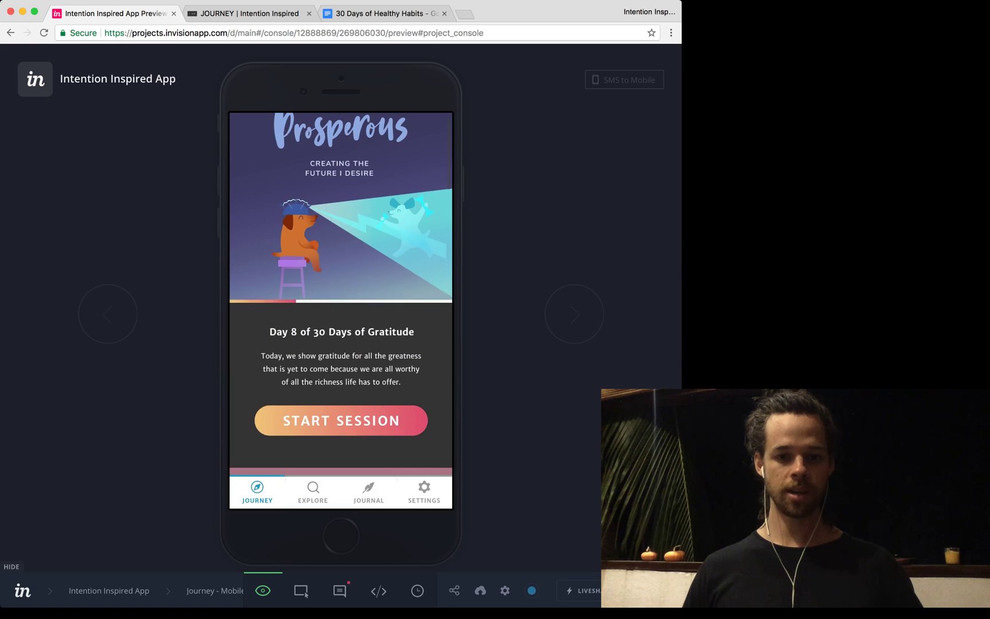
{"action": "scroll", "coordinate": [342, 309], "scroll_direction": "down", "scroll_amount": 5}
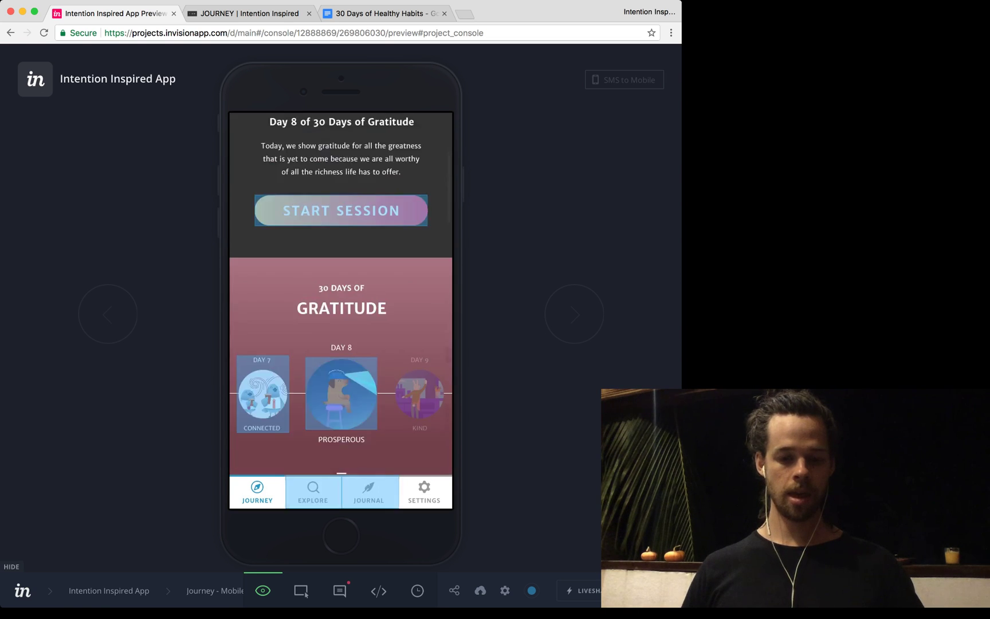
{"action": "scroll", "coordinate": [341, 309], "scroll_direction": "down", "scroll_amount": 3}
{"action": "scroll", "coordinate": [341, 309], "scroll_direction": "down", "scroll_amount": 1}
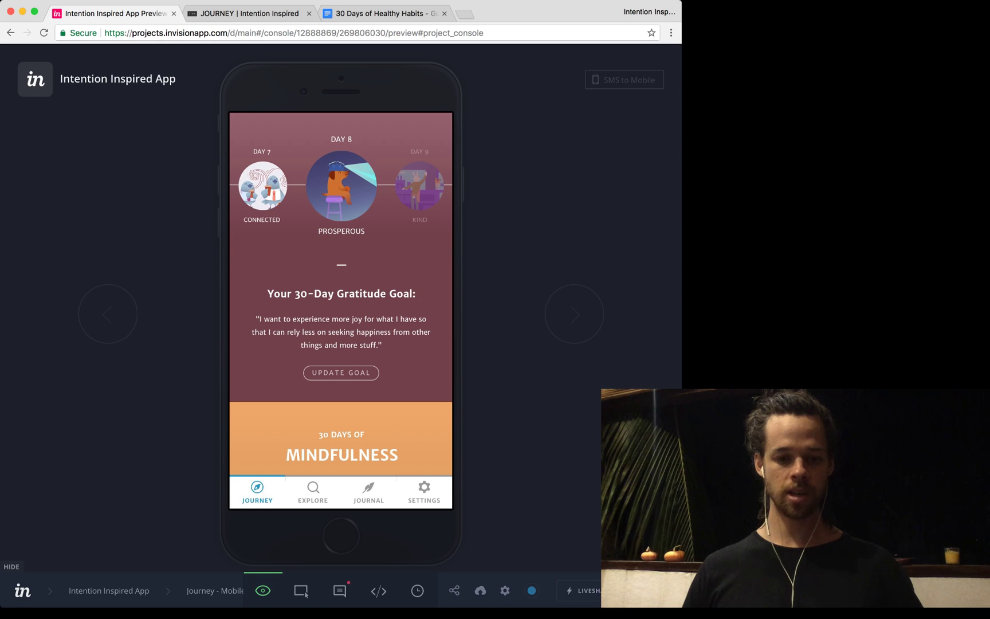
Step: Advance the prototype from Journey to the Explore screen
{"action": "key", "text": "Right"}
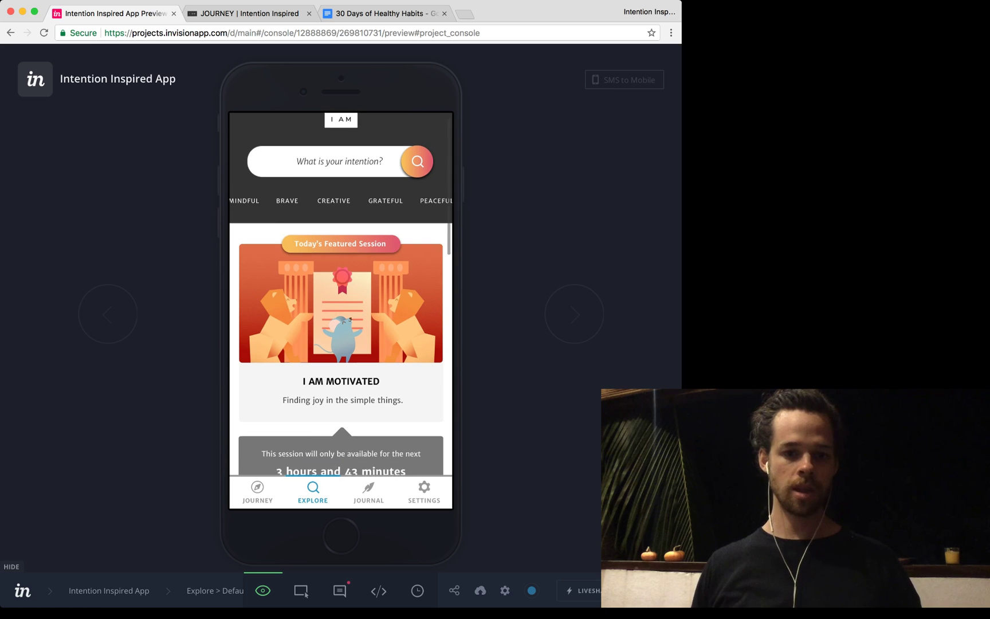
{"action": "scroll", "coordinate": [341, 310], "scroll_direction": "down", "scroll_amount": 2}
{"action": "scroll", "coordinate": [341, 309], "scroll_direction": "down", "scroll_amount": 5}
{"action": "scroll", "coordinate": [340, 310], "scroll_direction": "down", "scroll_amount": 2}
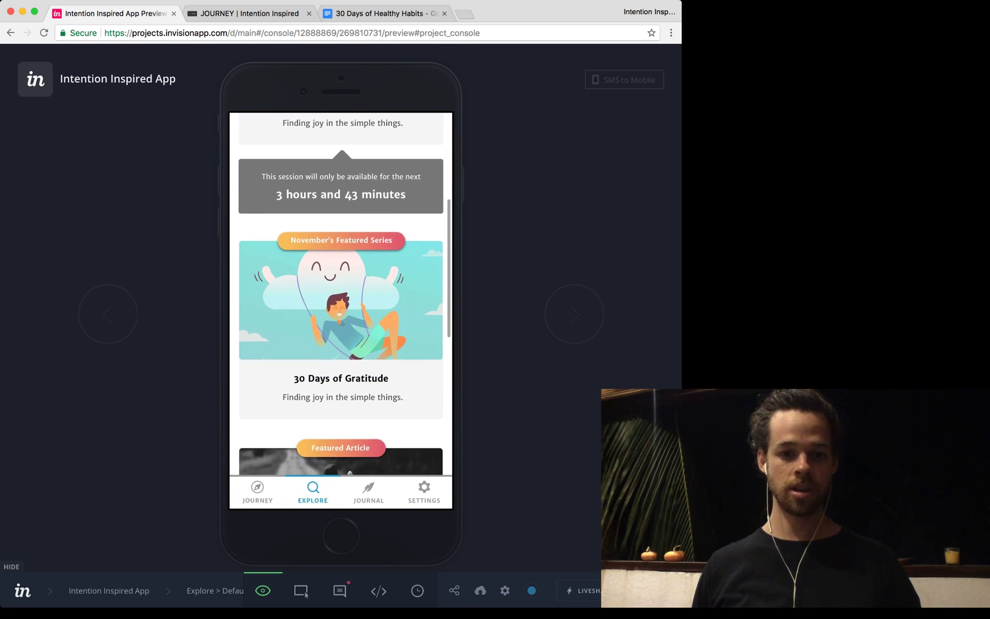
{"action": "scroll", "coordinate": [340, 310], "scroll_direction": "down", "scroll_amount": 3}
{"action": "scroll", "coordinate": [340, 310], "scroll_direction": "down", "scroll_amount": 1}
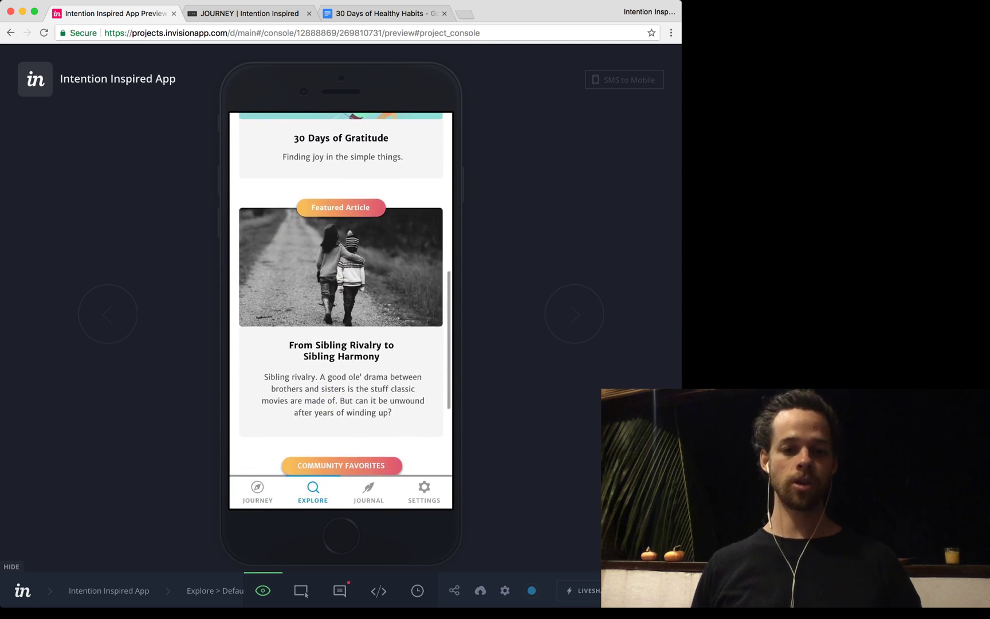
{"action": "scroll", "coordinate": [341, 310], "scroll_direction": "down", "scroll_amount": 1}
{"action": "scroll", "coordinate": [340, 310], "scroll_direction": "down", "scroll_amount": 5}
{"action": "scroll", "coordinate": [341, 310], "scroll_direction": "down", "scroll_amount": 1}
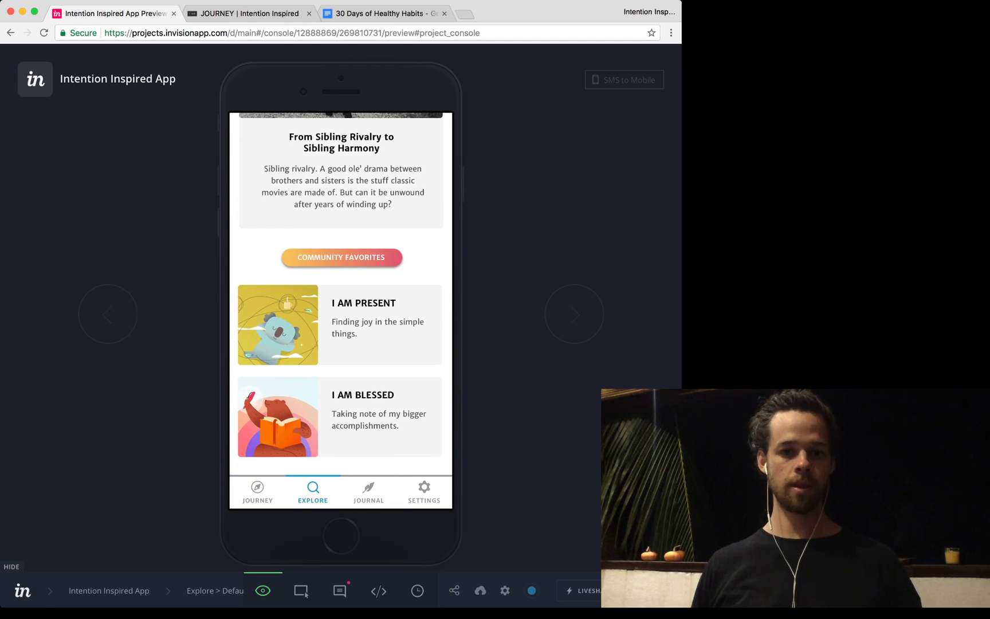
{"action": "scroll", "coordinate": [341, 310], "scroll_direction": "up", "scroll_amount": 5}
{"action": "scroll", "coordinate": [341, 309], "scroll_direction": "up", "scroll_amount": 5}
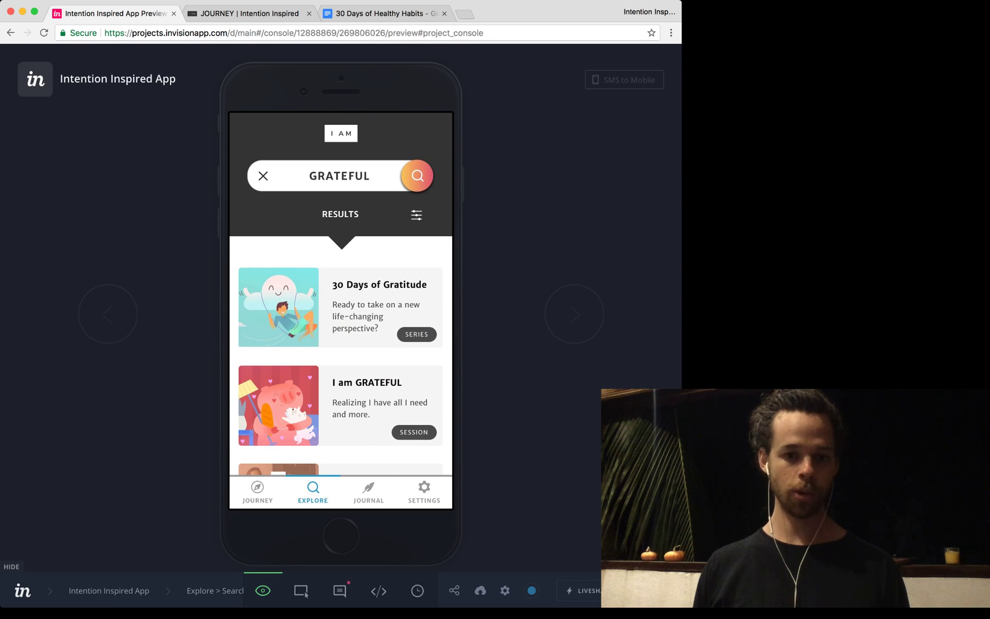
{"action": "scroll", "coordinate": [340, 348], "scroll_direction": "down", "scroll_amount": 2}
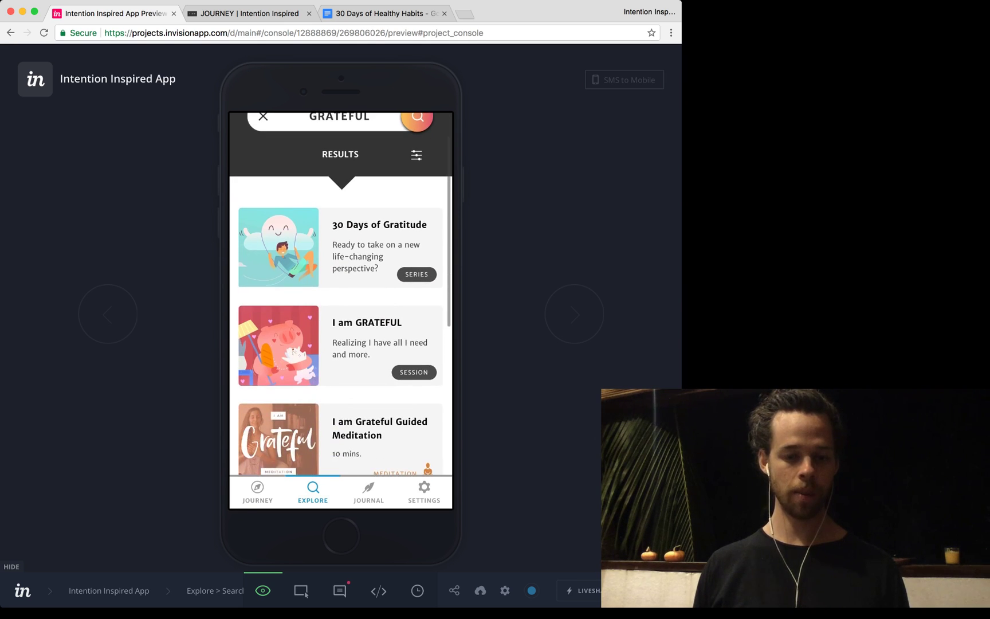
{"action": "scroll", "coordinate": [341, 348], "scroll_direction": "up", "scroll_amount": 2}
{"action": "scroll", "coordinate": [340, 310], "scroll_direction": "down", "scroll_amount": 2}
{"action": "scroll", "coordinate": [340, 309], "scroll_direction": "down", "scroll_amount": 1}
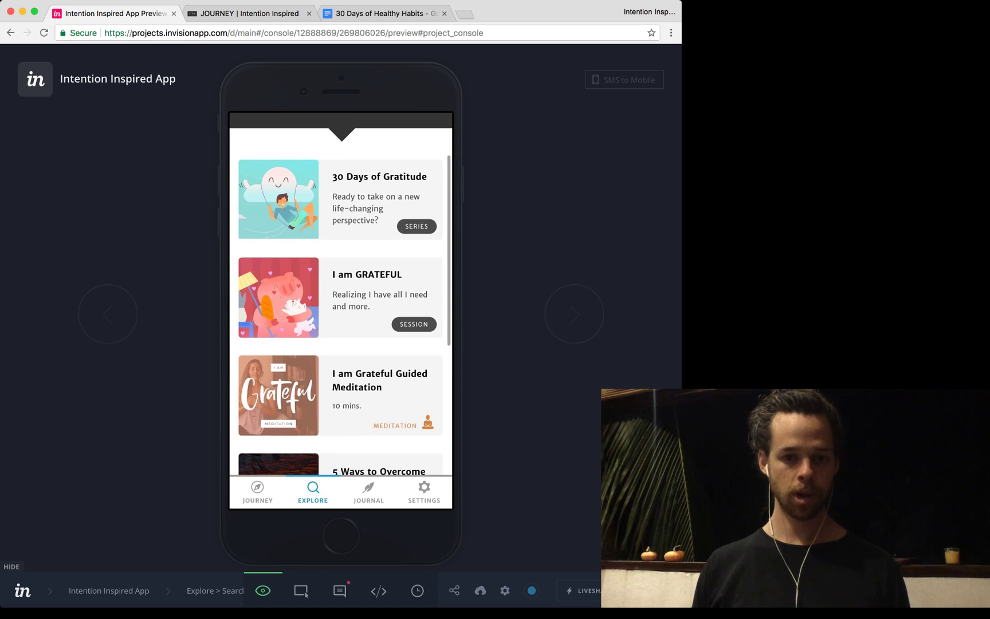
{"action": "scroll", "coordinate": [341, 310], "scroll_direction": "down", "scroll_amount": 1}
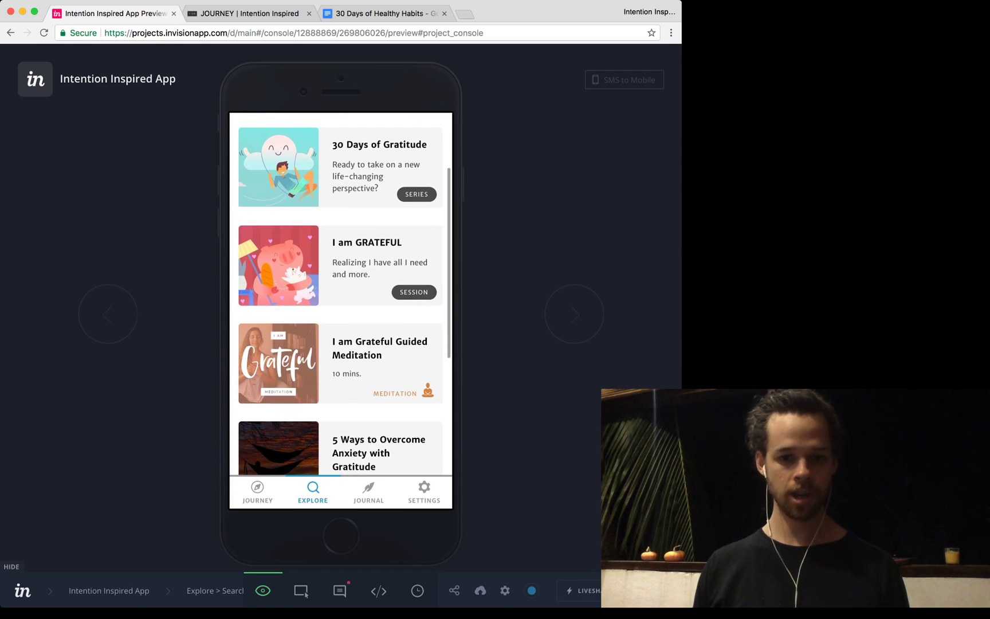
{"action": "scroll", "coordinate": [340, 309], "scroll_direction": "down", "scroll_amount": 3}
{"action": "scroll", "coordinate": [340, 309], "scroll_direction": "down", "scroll_amount": 3}
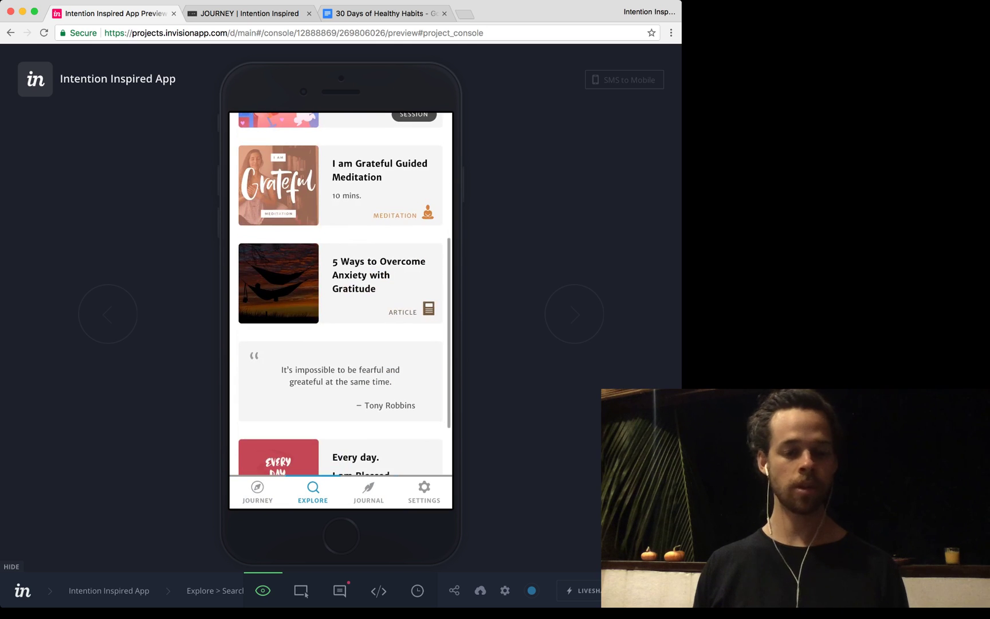
{"action": "scroll", "coordinate": [340, 309], "scroll_direction": "down", "scroll_amount": 3}
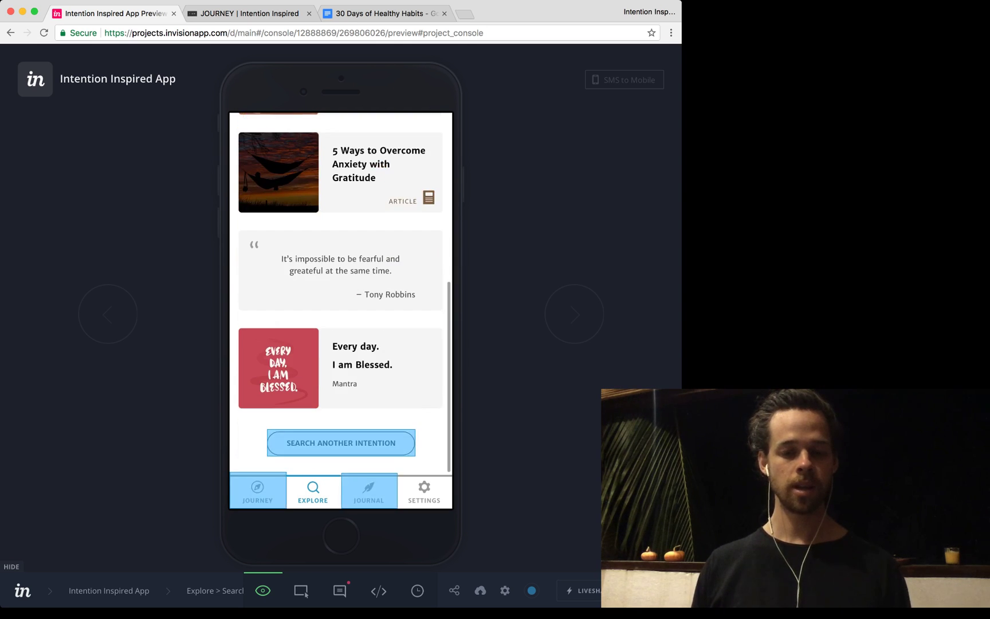
{"action": "scroll", "coordinate": [341, 309], "scroll_direction": "up", "scroll_amount": 5}
{"action": "scroll", "coordinate": [340, 310], "scroll_direction": "up", "scroll_amount": 5}
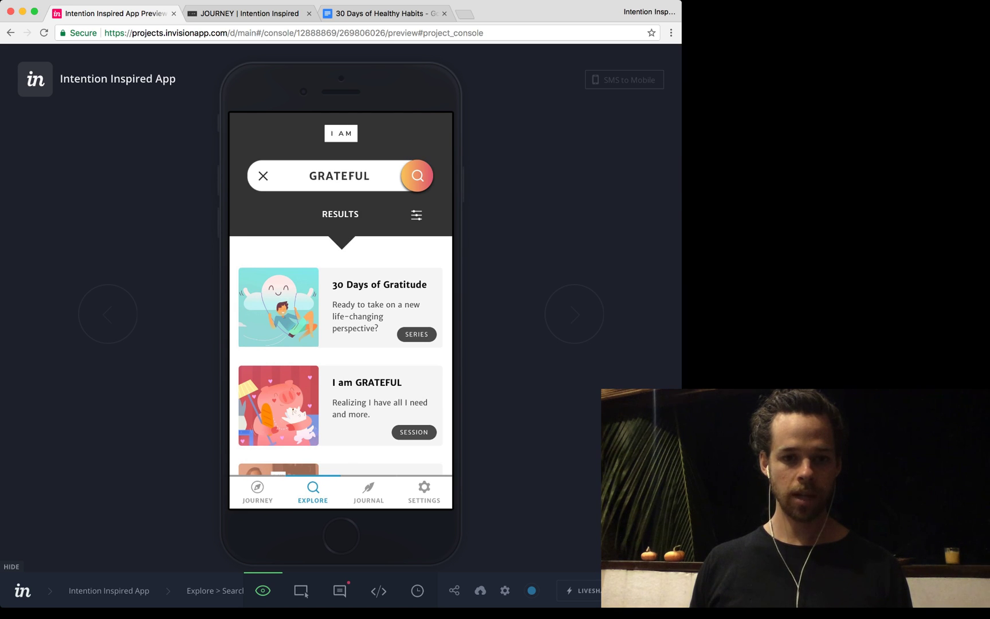
Step: Open the filters for the GRATEFUL search results
{"action": "left_click", "coordinate": [416, 214]}
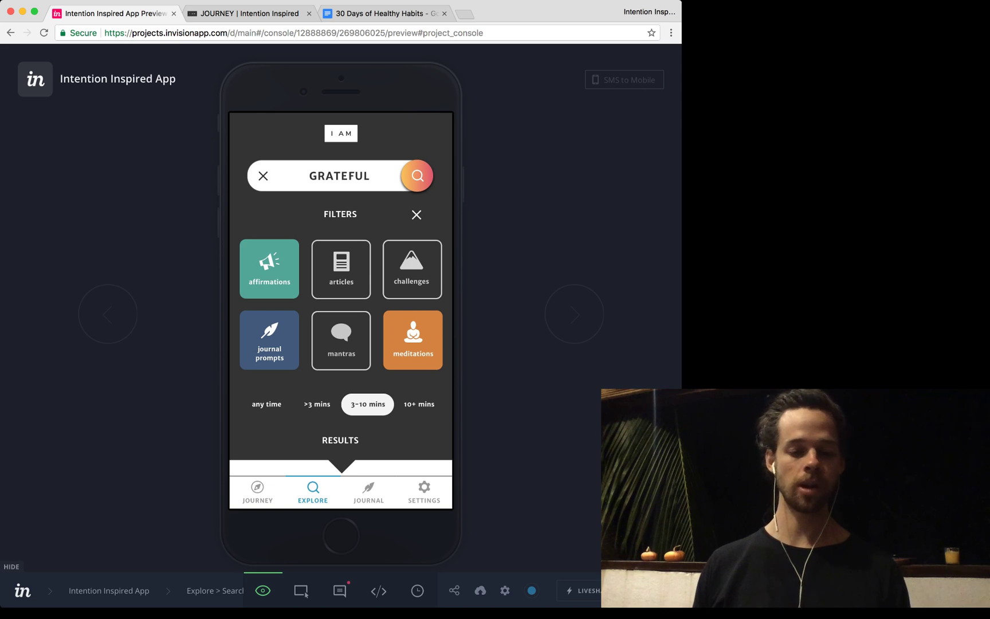
{"action": "scroll", "coordinate": [340, 310], "scroll_direction": "down", "scroll_amount": 5}
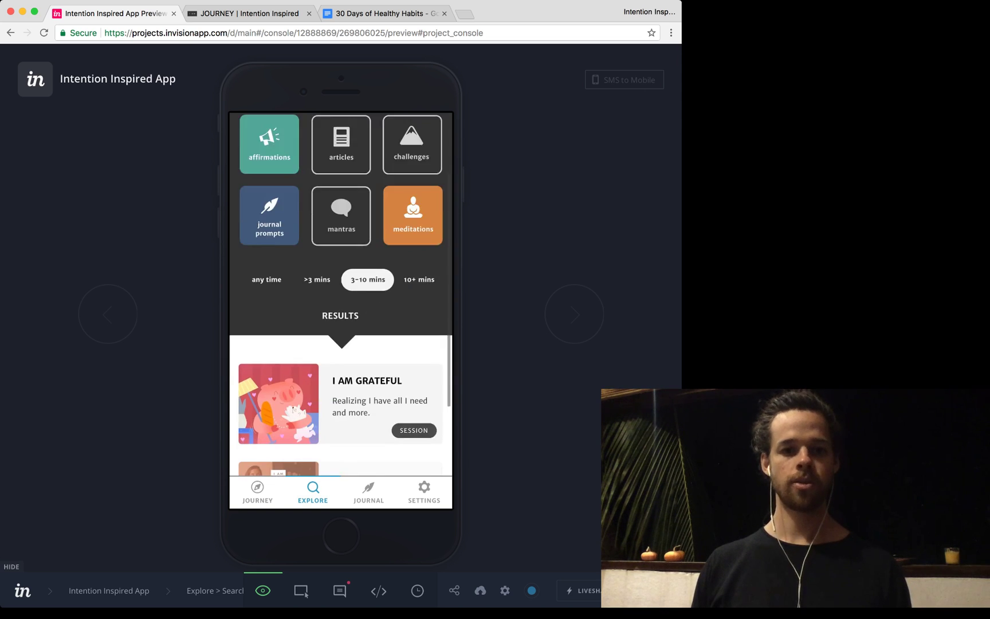
{"action": "scroll", "coordinate": [341, 309], "scroll_direction": "up", "scroll_amount": 5}
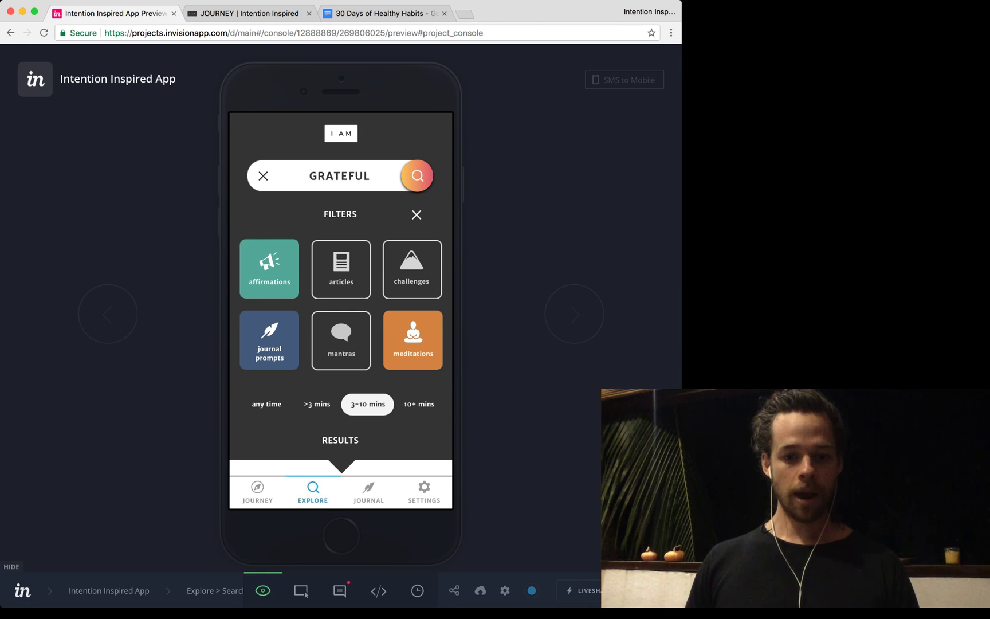
{"action": "left_click", "coordinate": [416, 214]}
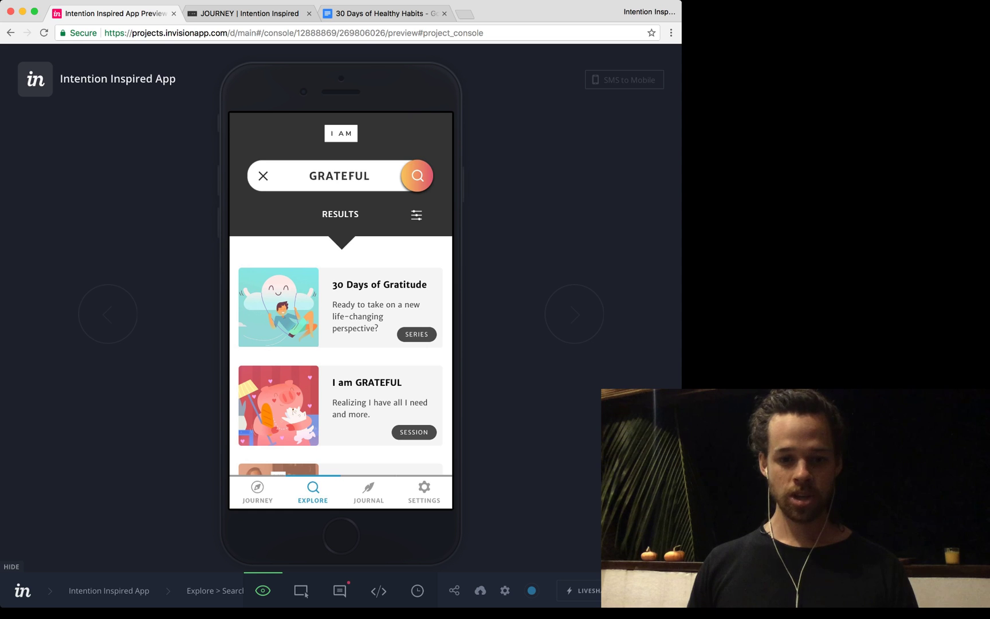
{"action": "key", "text": "Right"}
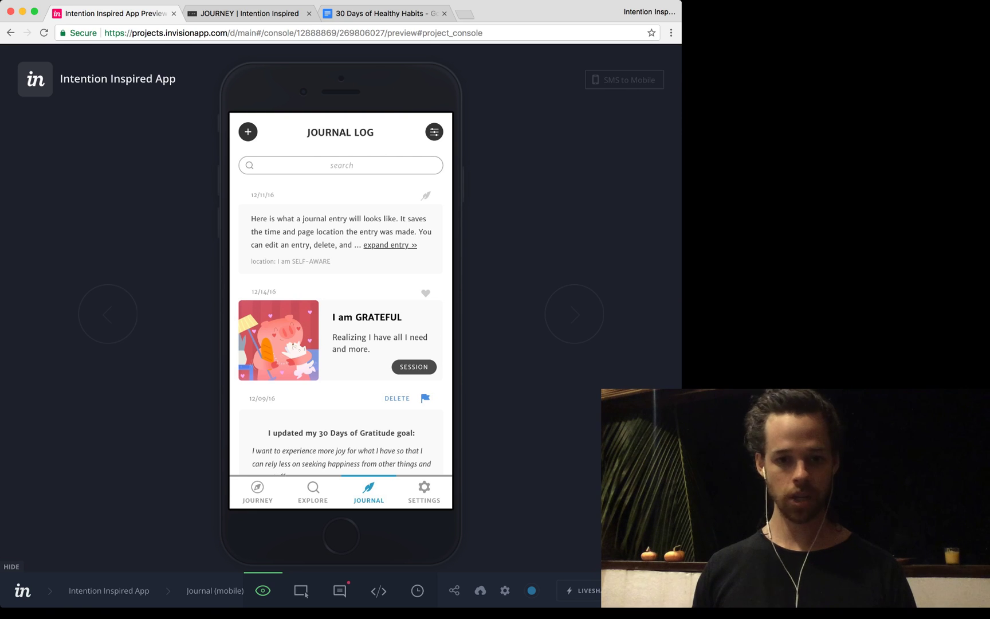
{"action": "scroll", "coordinate": [341, 310], "scroll_direction": "down", "scroll_amount": 2}
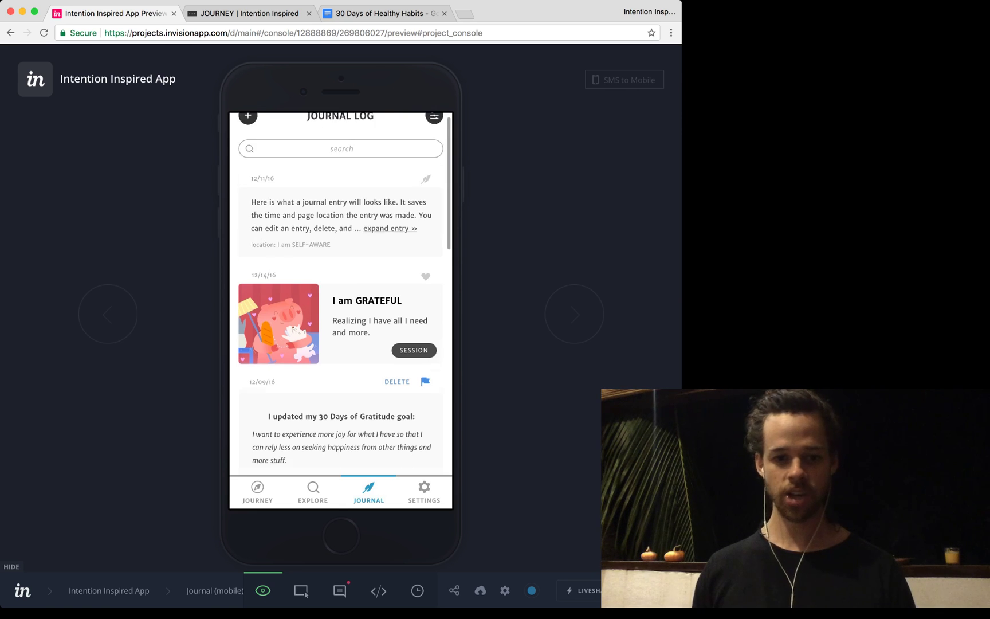
{"action": "scroll", "coordinate": [340, 293], "scroll_direction": "down", "scroll_amount": 3}
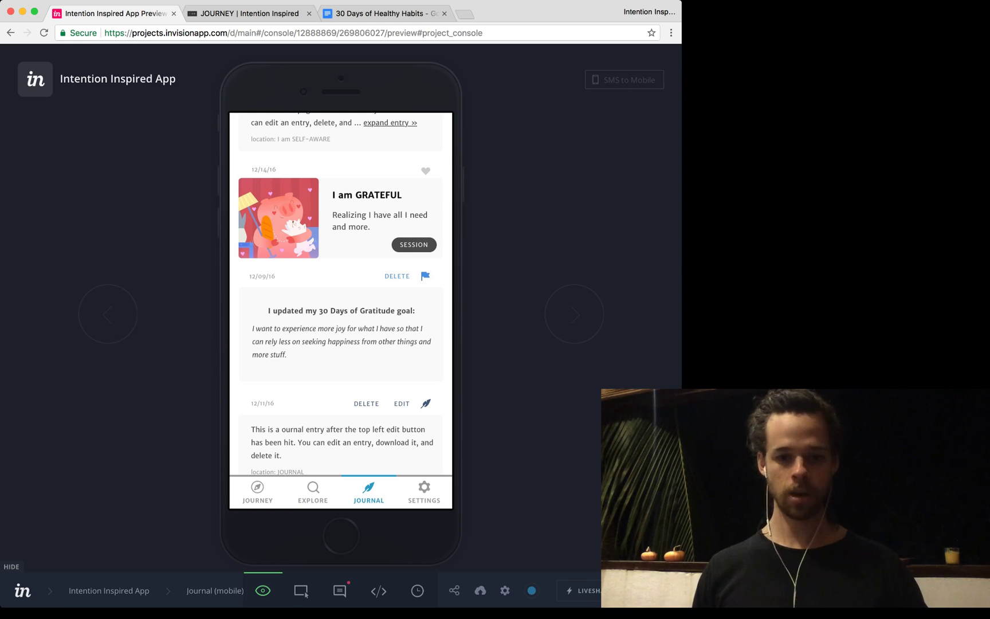
{"action": "scroll", "coordinate": [341, 294], "scroll_direction": "down", "scroll_amount": 5}
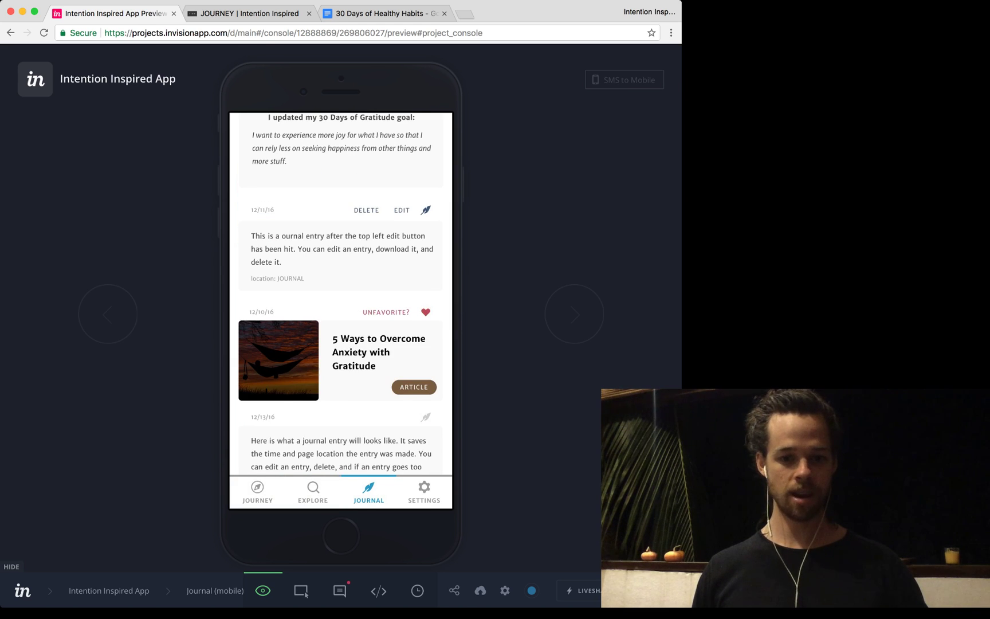
{"action": "scroll", "coordinate": [341, 294], "scroll_direction": "down", "scroll_amount": 1}
{"action": "scroll", "coordinate": [340, 294], "scroll_direction": "down", "scroll_amount": 1}
{"action": "scroll", "coordinate": [340, 294], "scroll_direction": "down", "scroll_amount": 3}
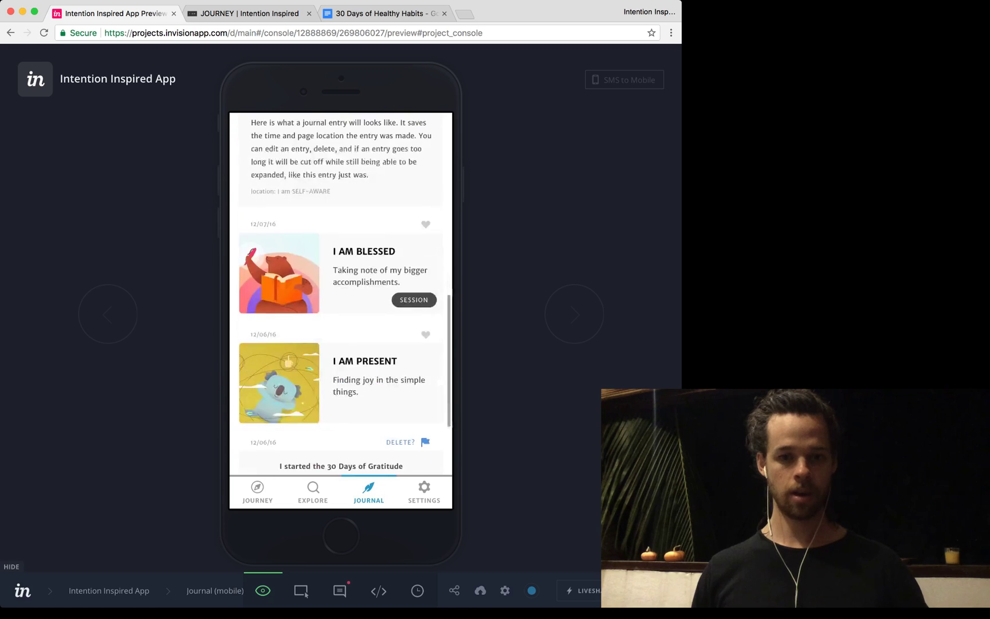
{"action": "scroll", "coordinate": [341, 294], "scroll_direction": "down", "scroll_amount": 1}
{"action": "scroll", "coordinate": [340, 294], "scroll_direction": "up", "scroll_amount": 3}
{"action": "scroll", "coordinate": [341, 295], "scroll_direction": "up", "scroll_amount": 5}
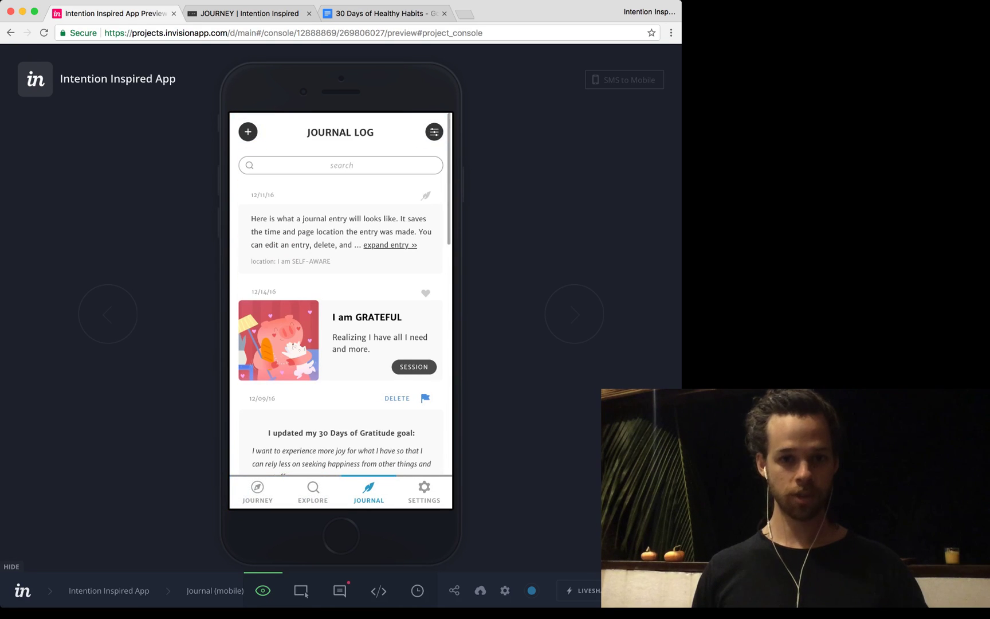
{"action": "left_click", "coordinate": [434, 132]}
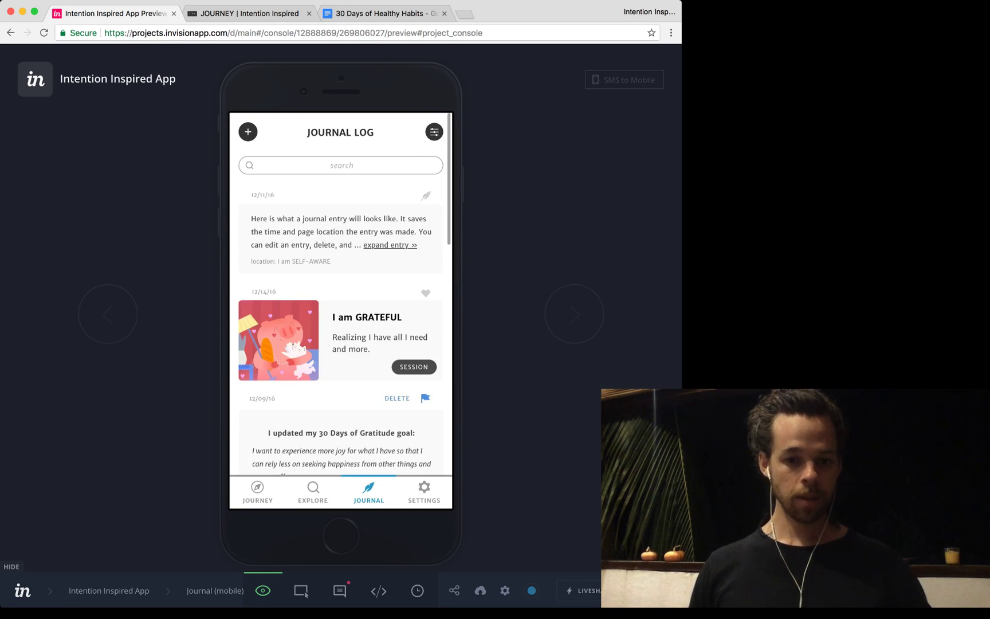
{"action": "left_click", "coordinate": [432, 210]}
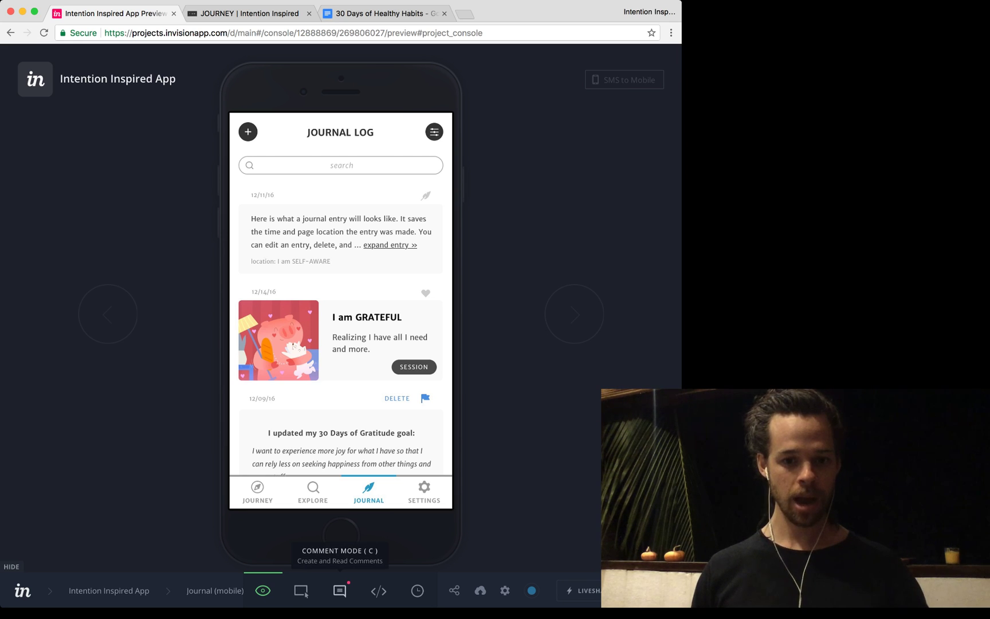
Step: In comment mode, post 'leave your suggestions' on the search bar and close the popup
{"action": "left_click", "coordinate": [341, 592]}
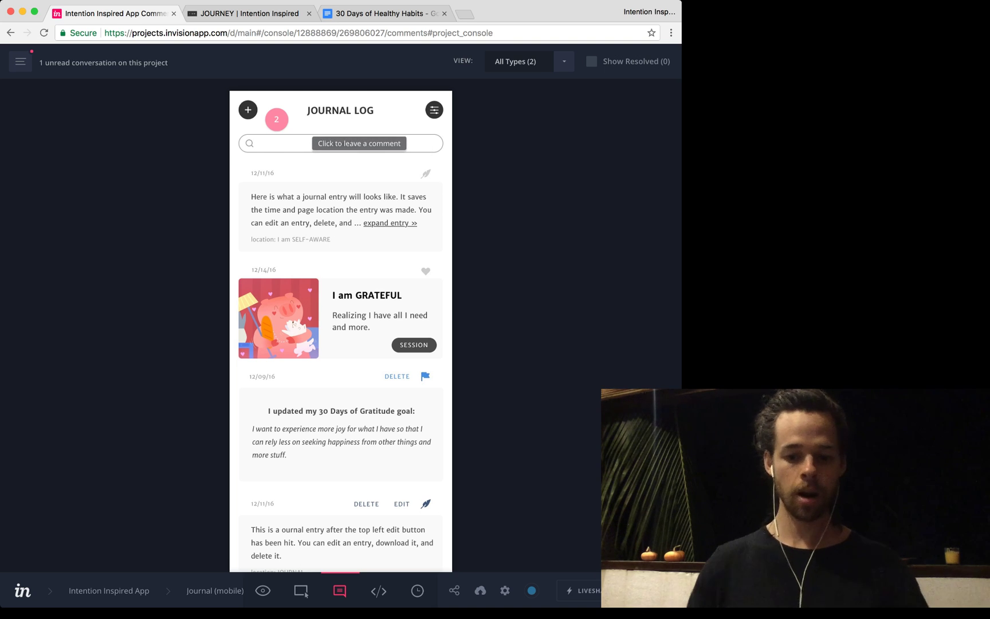
{"action": "left_click", "coordinate": [414, 142]}
{"action": "type", "text": "lea"}
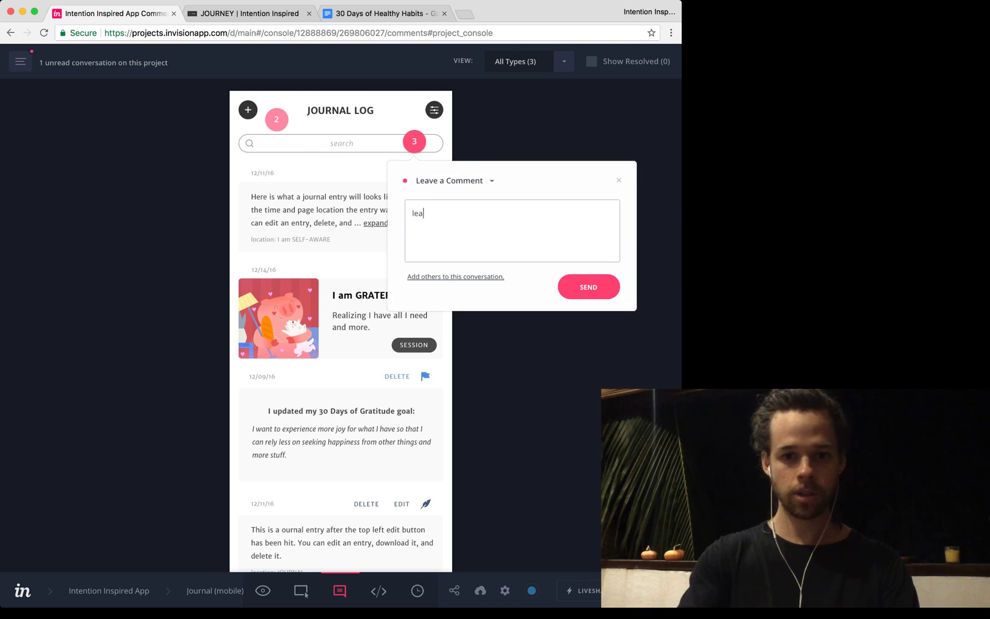
{"action": "type", "text": "ve your suggestions"}
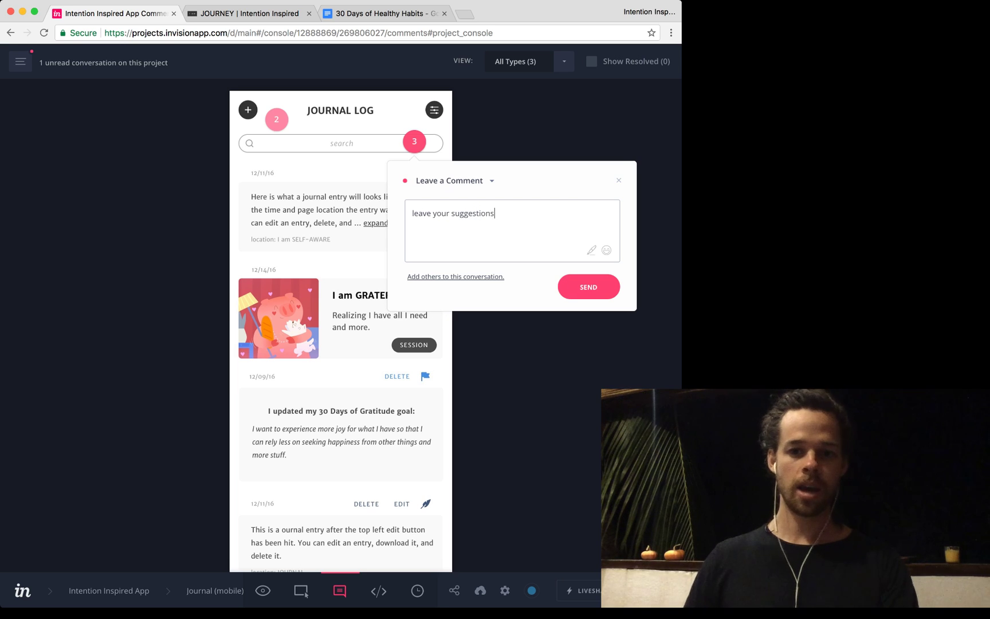
{"action": "key", "text": "Return"}
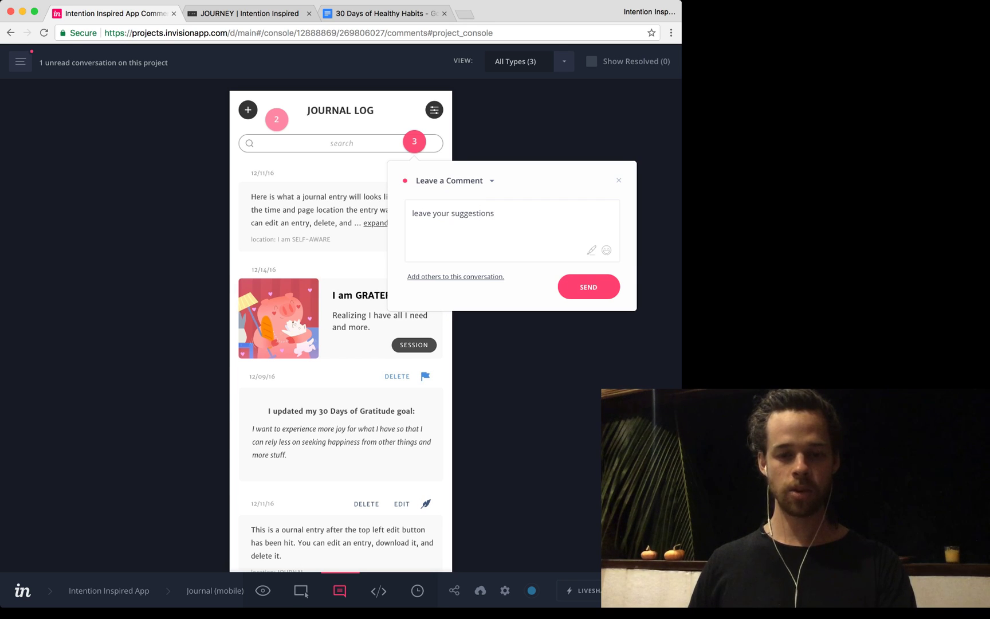
{"action": "key", "text": "Escape"}
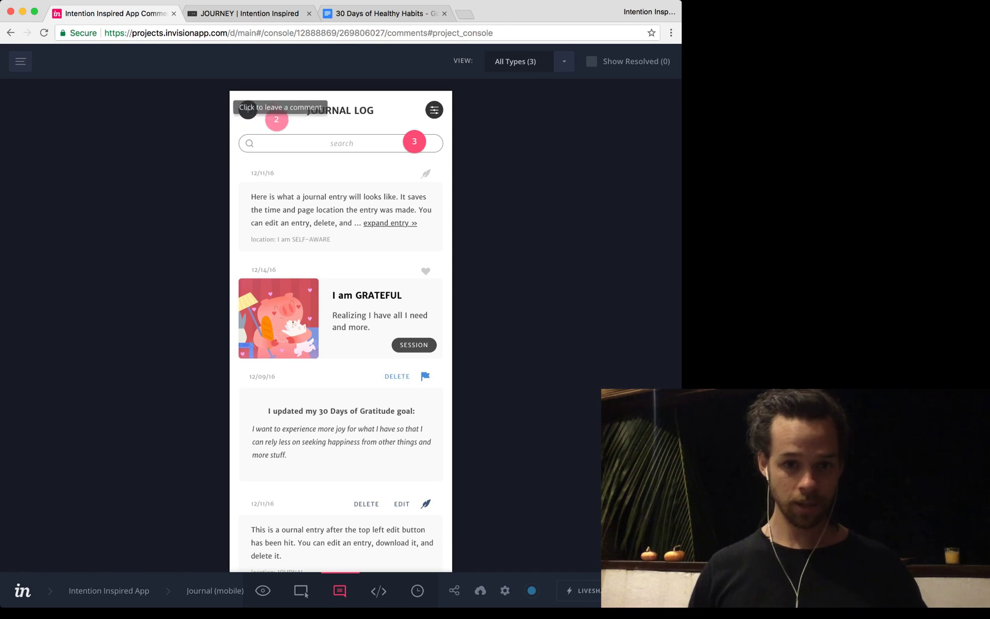
Step: Open comment thread 2, then highlight and clear its mood-logging idea text
{"action": "left_click", "coordinate": [277, 120]}
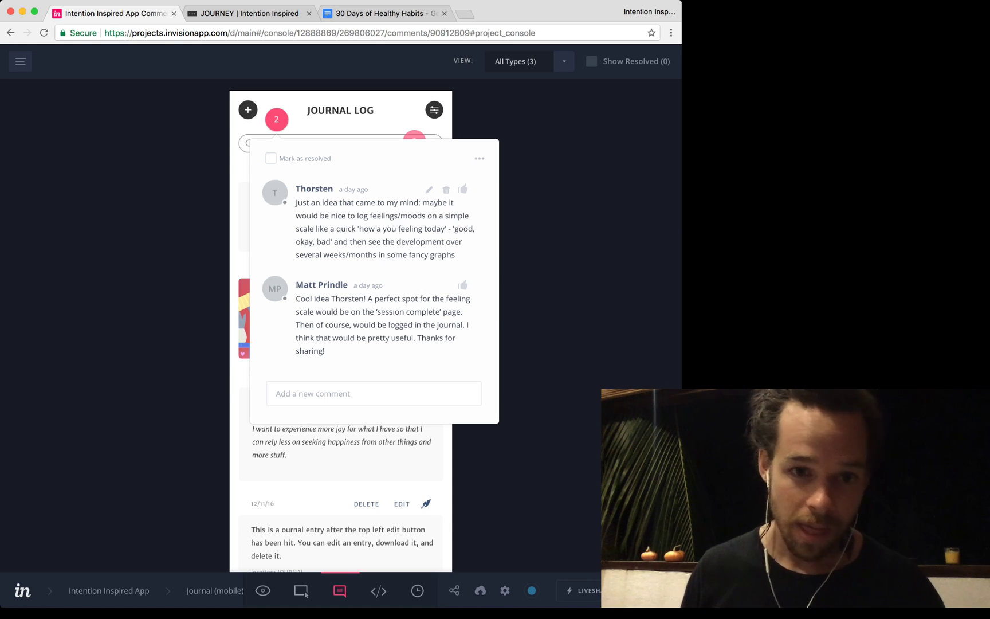
{"action": "left_click_drag", "start_coordinate": [446, 228], "coordinate": [295, 202]}
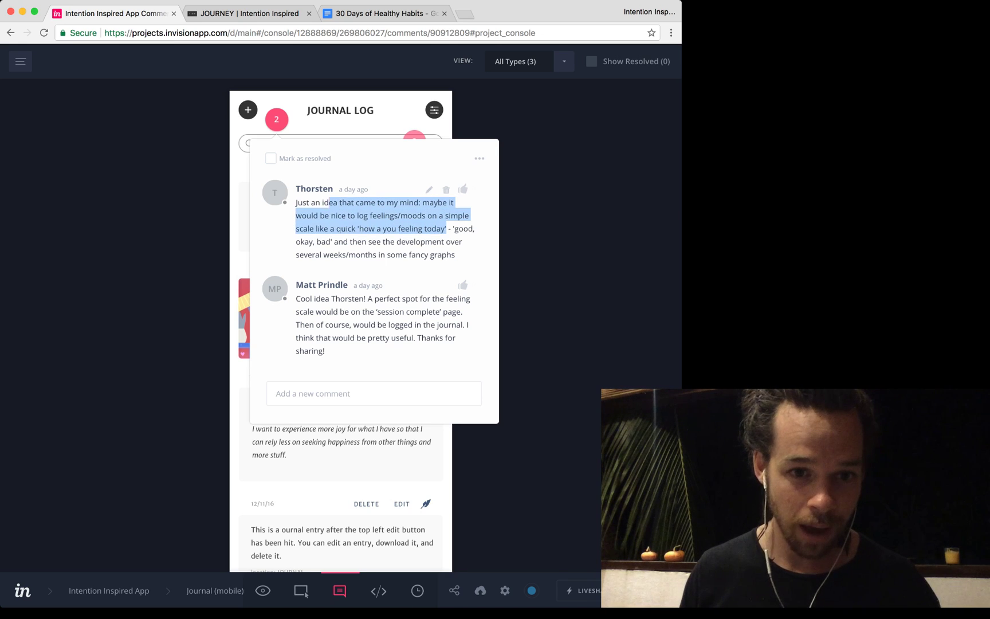
{"action": "left_click", "coordinate": [296, 202]}
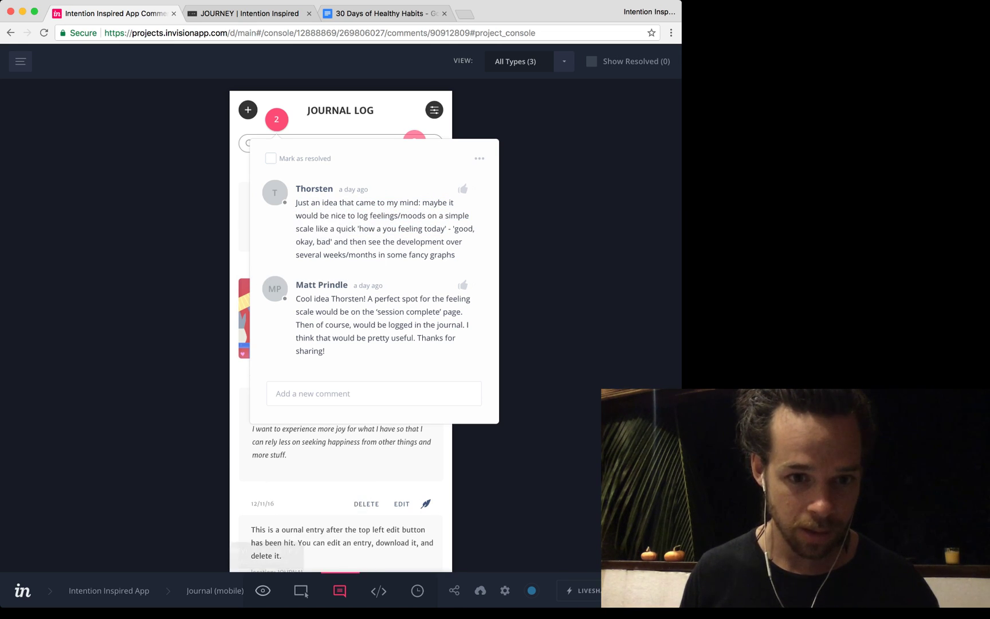
Step: Return to preview and step through Day 8 to the mood screen, revealing its hotspots
{"action": "left_click", "coordinate": [264, 590]}
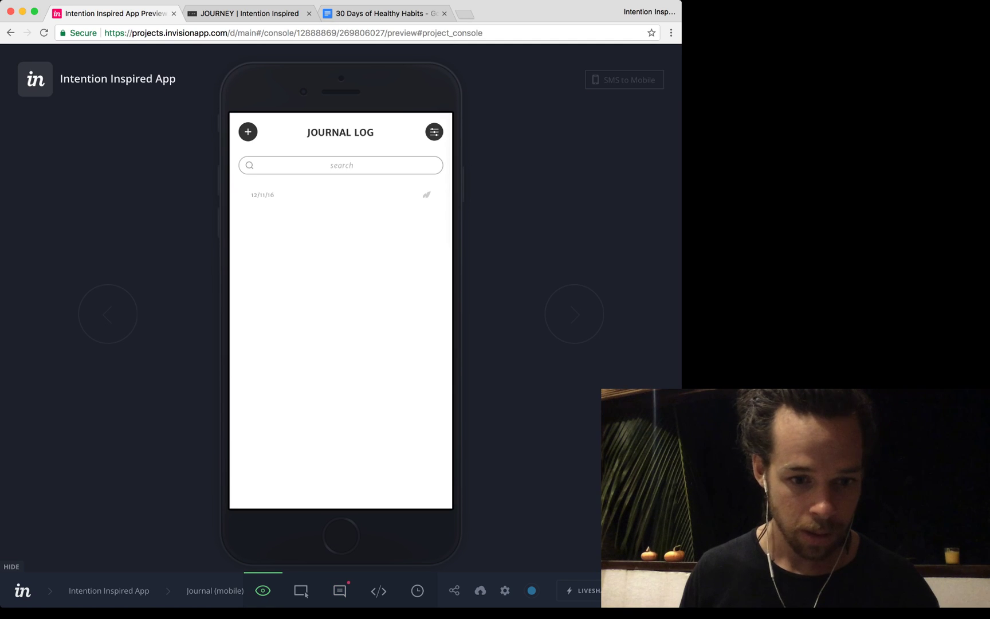
{"action": "key", "text": "Right"}
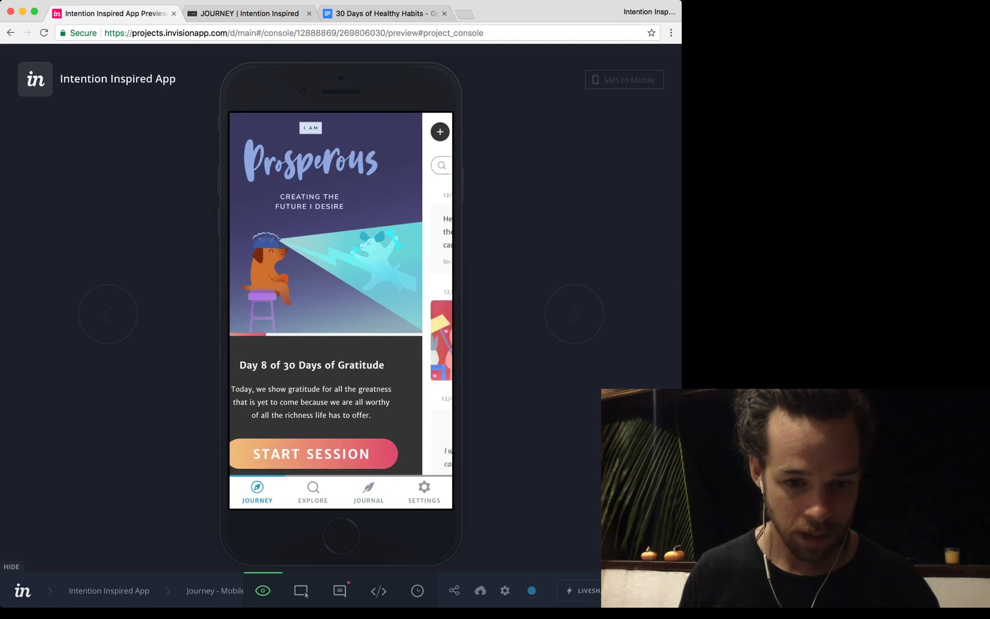
{"action": "key", "text": "Right"}
{"action": "key", "text": "Right"}
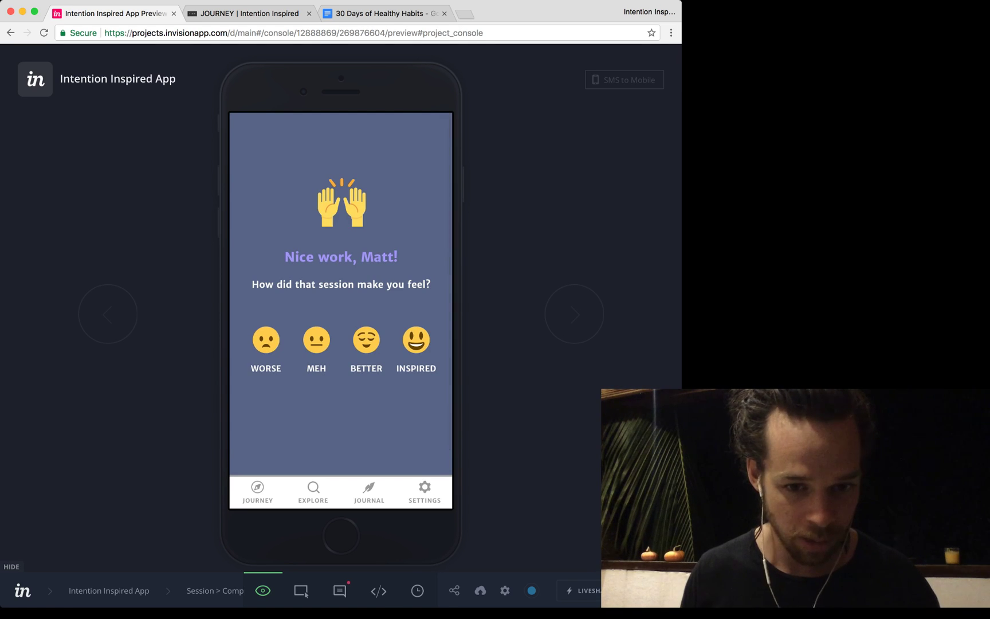
{"action": "key", "text": "shift"}
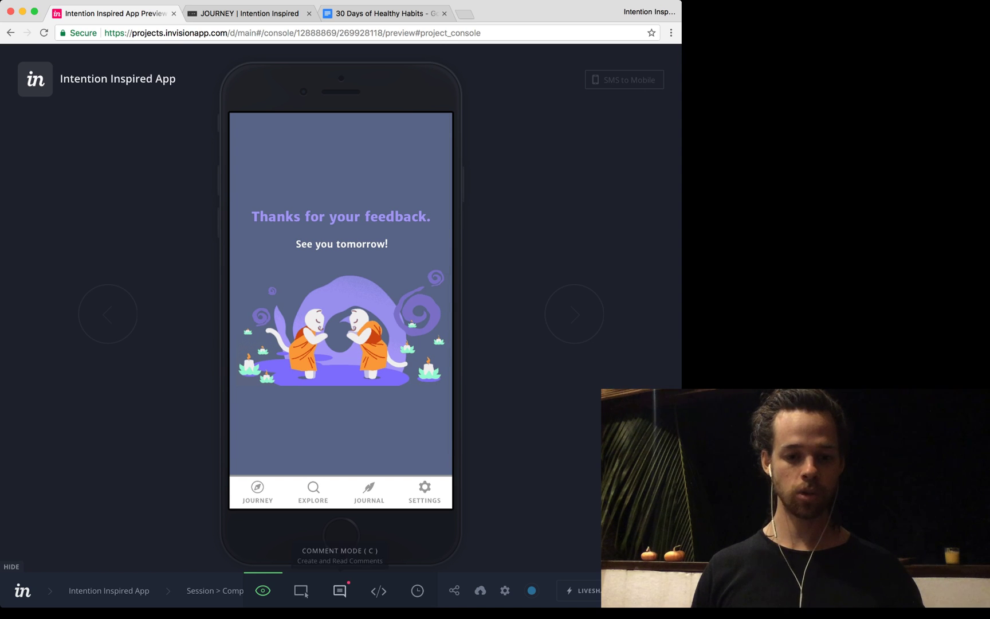
Step: In Comment mode, start a comment on the feedback illustration, then cancel it
{"action": "left_click", "coordinate": [339, 590]}
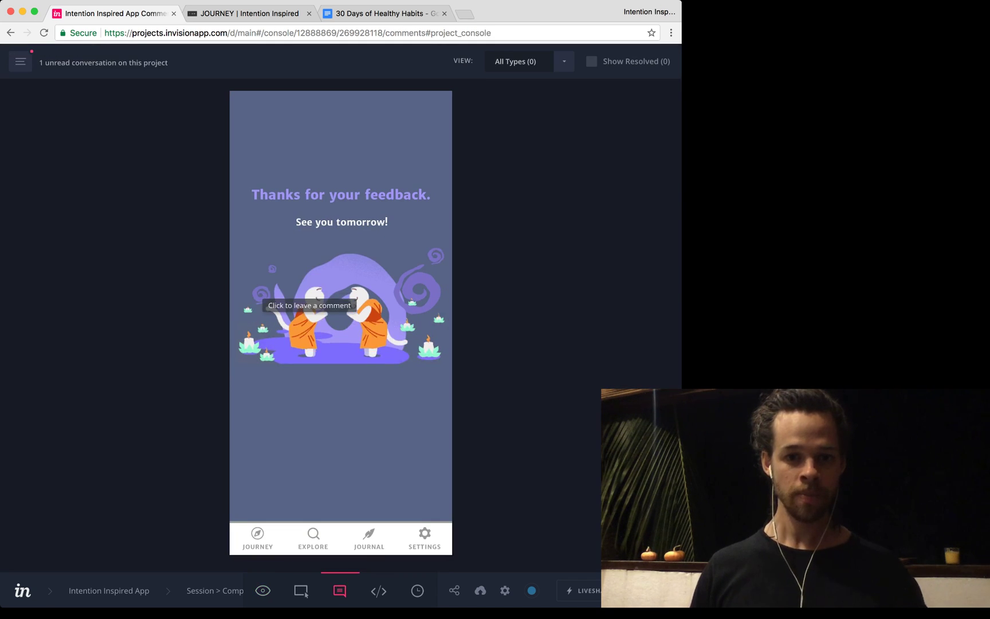
{"action": "left_click", "coordinate": [383, 248]}
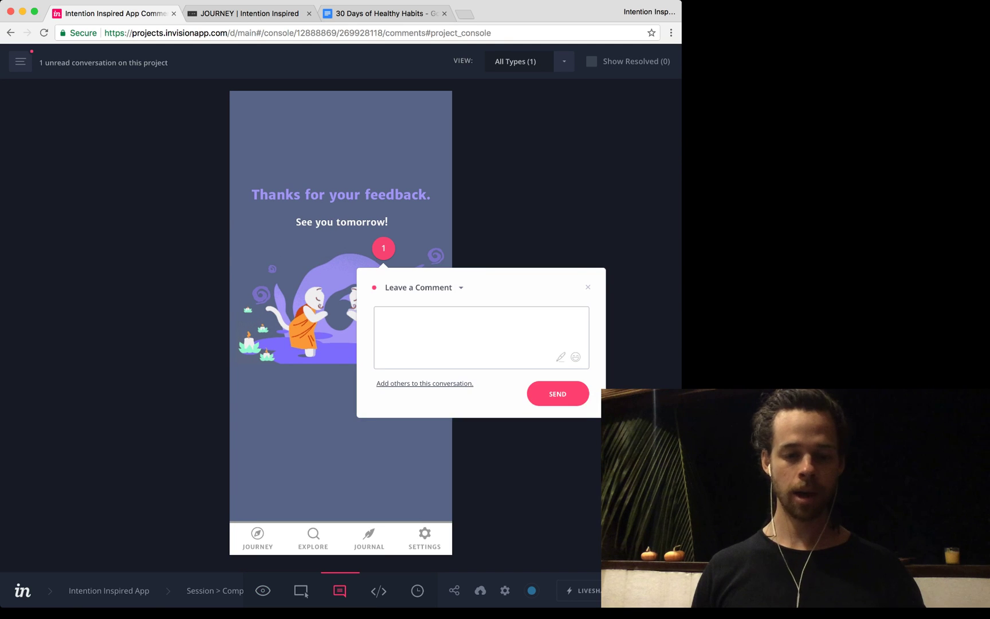
{"action": "key", "text": "Escape"}
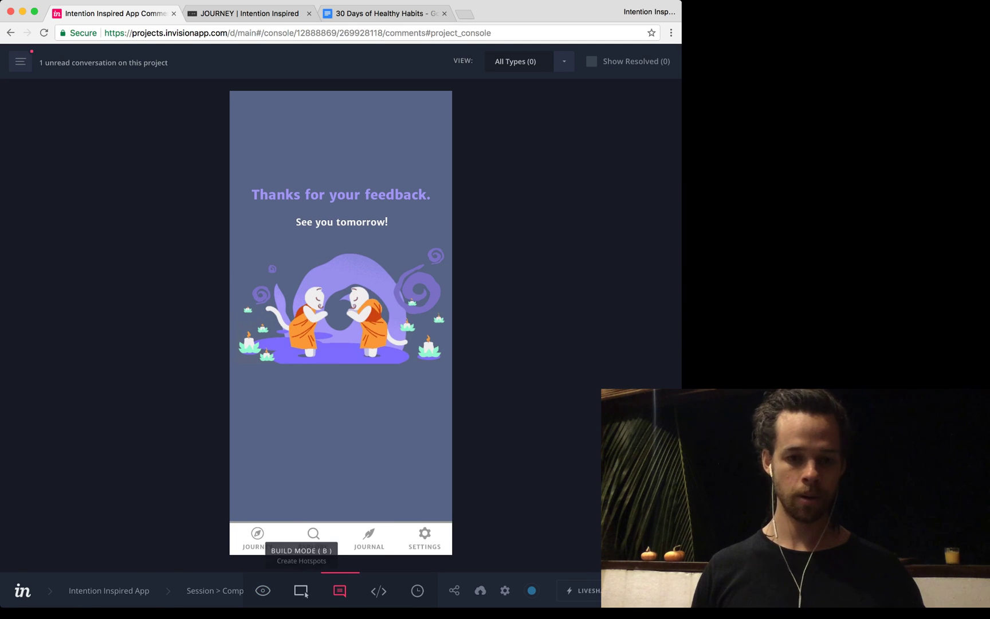
Step: Return to previewing the 'Thanks for your feedback' screen with the P shortcut
{"action": "key", "text": "p"}
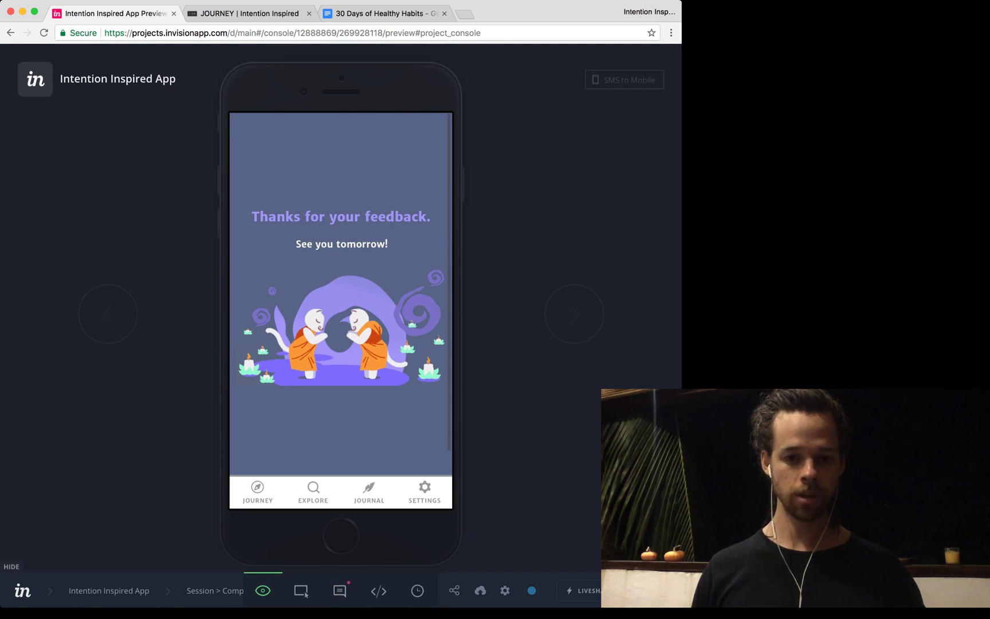